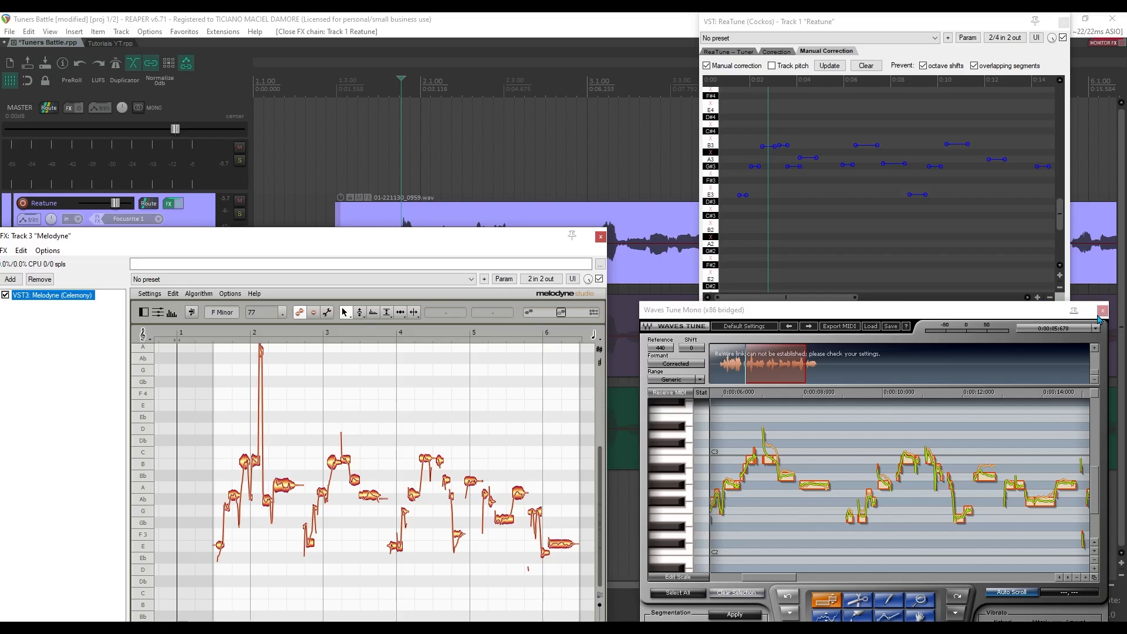
- Close the Waves Tune, ReaTune and Melodyne plugin windows
left_click(1101, 313)
left_click(1064, 21)
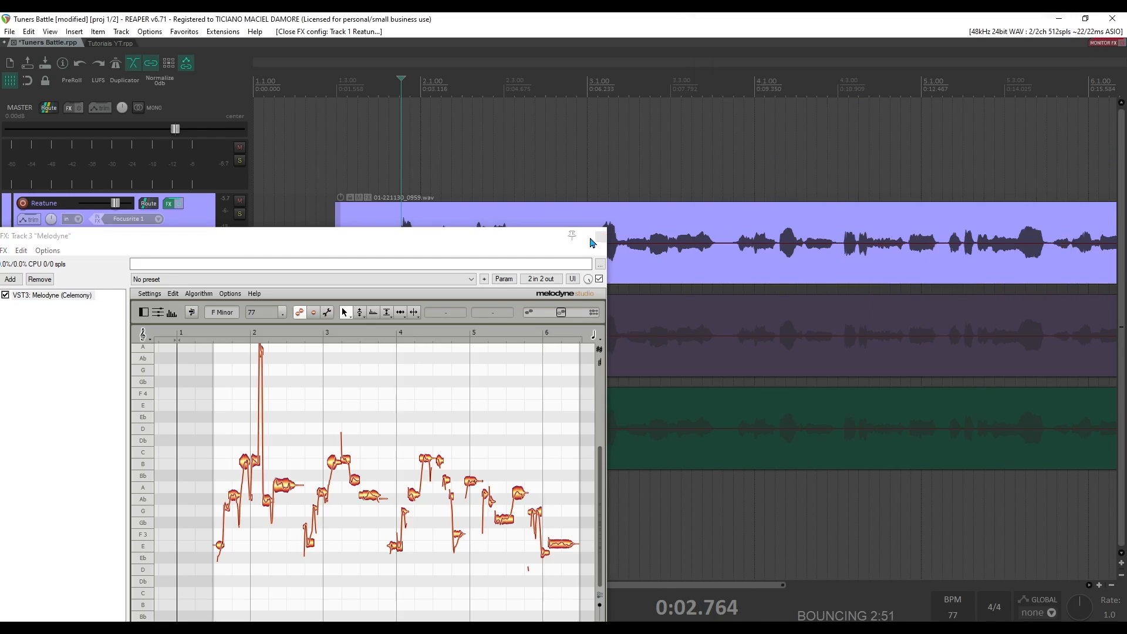
left_click(600, 236)
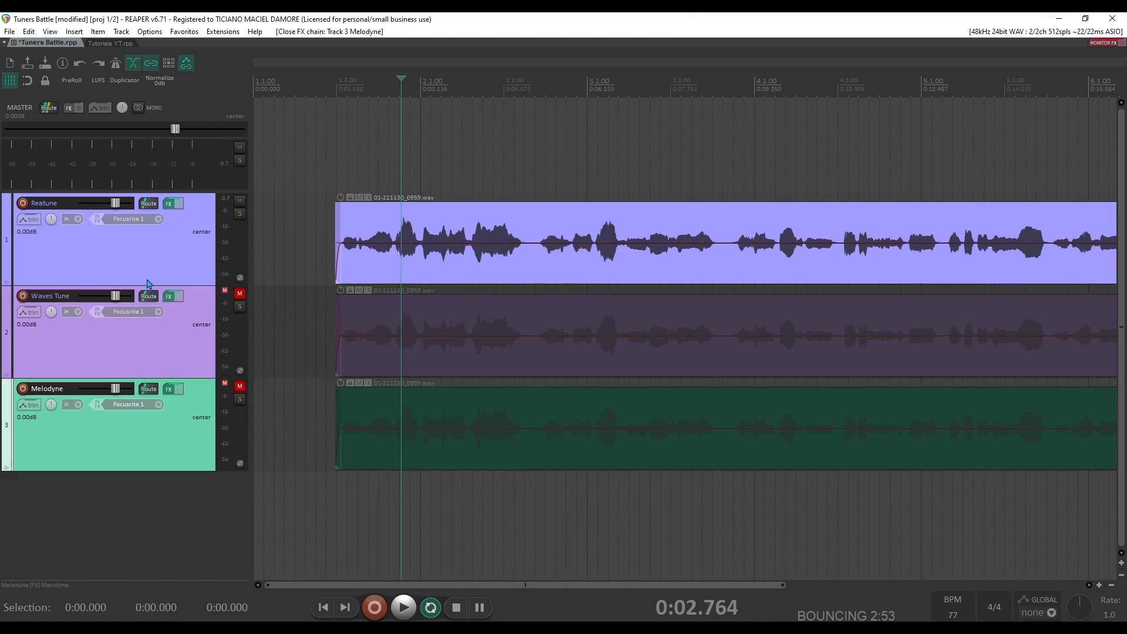
- Bypass the effects on the Reatune, Waves Tune and Melodyne tracks
left_click(148, 283)
left_click(165, 349)
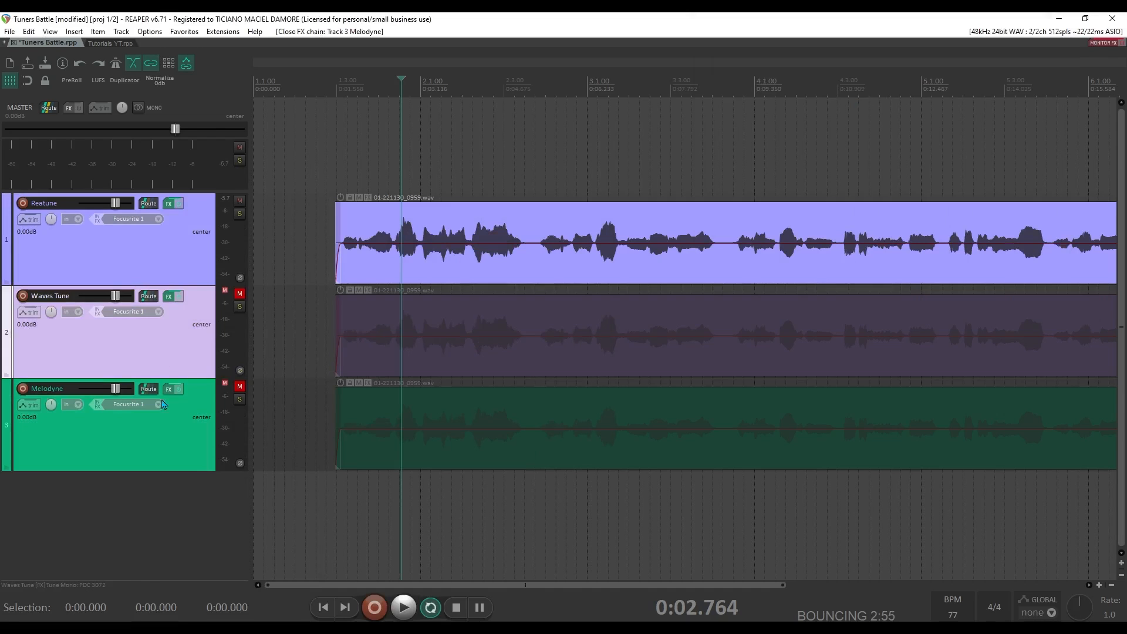
left_click(159, 451)
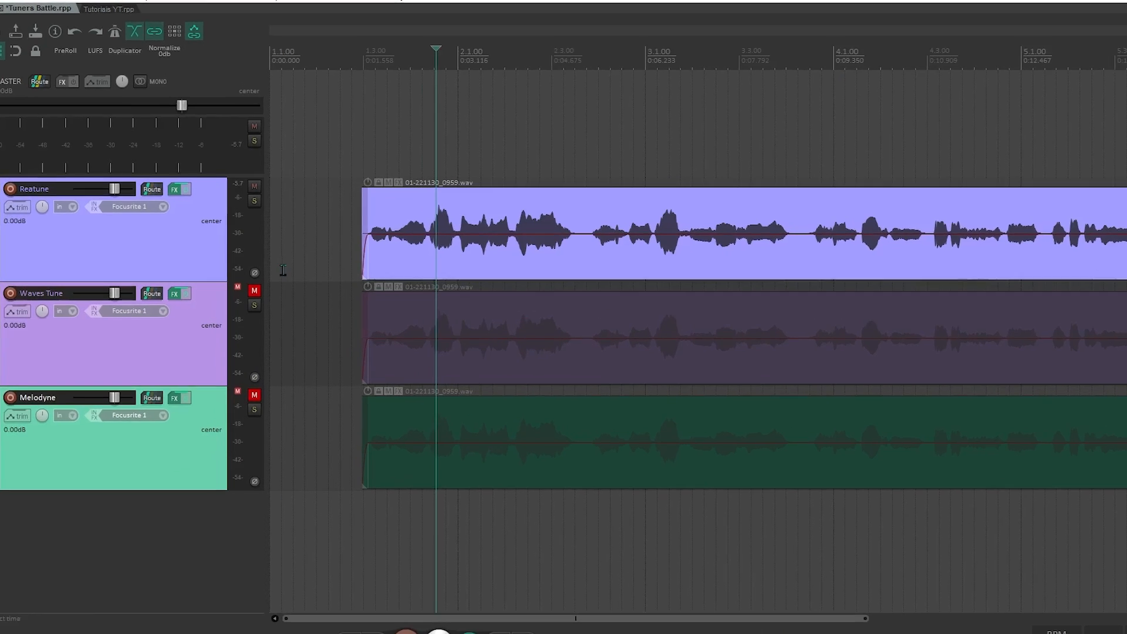
left_click(182, 213)
left_click(207, 147)
left_click(206, 286)
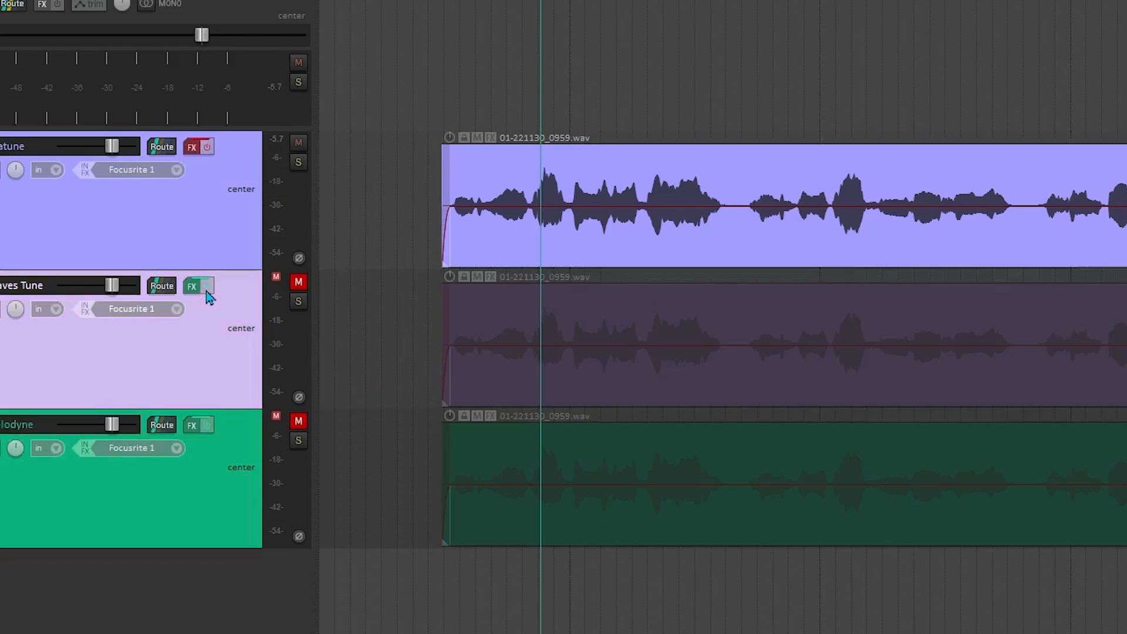
left_click(208, 425)
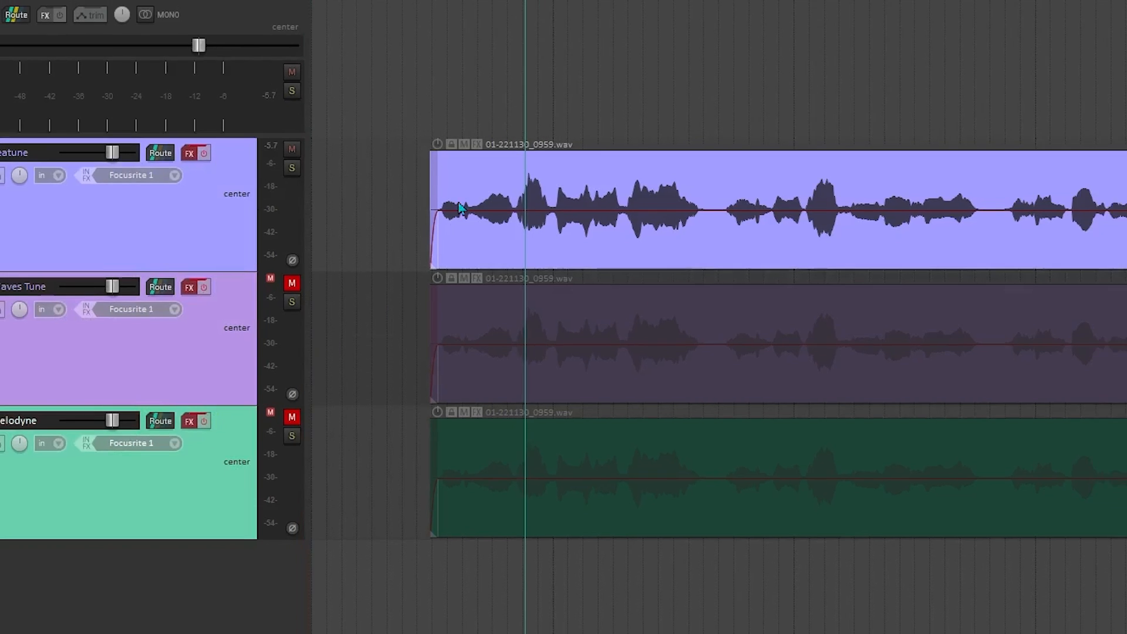
- Play the uncorrected vocal on the Reatune track from just before the clip and stop the playback
scroll(328, 143, "down", 4)
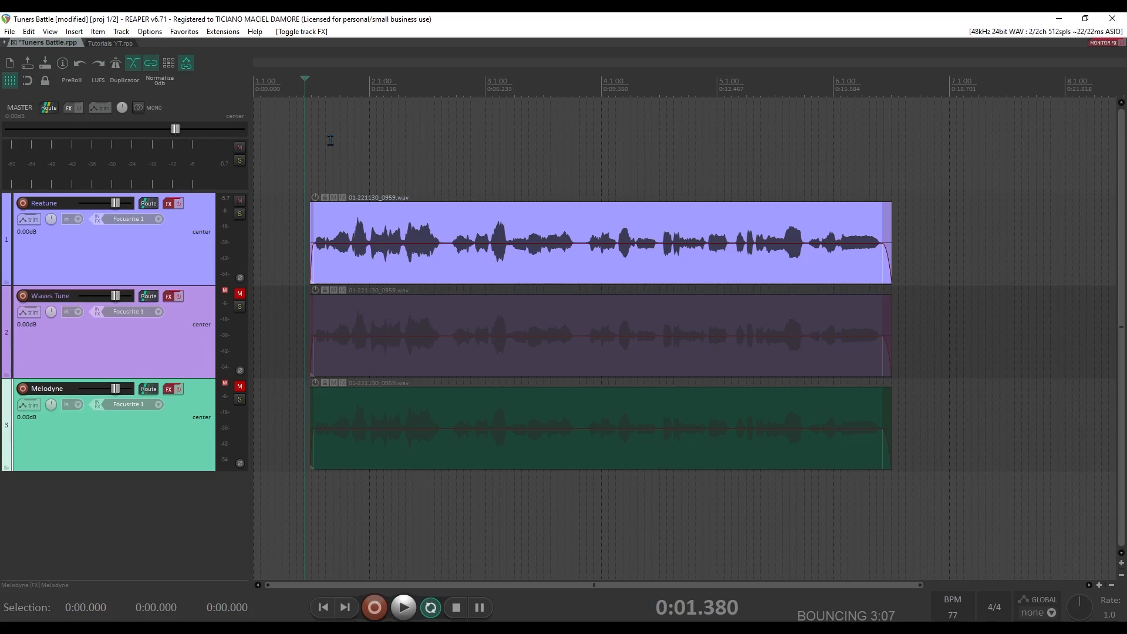
key("space")
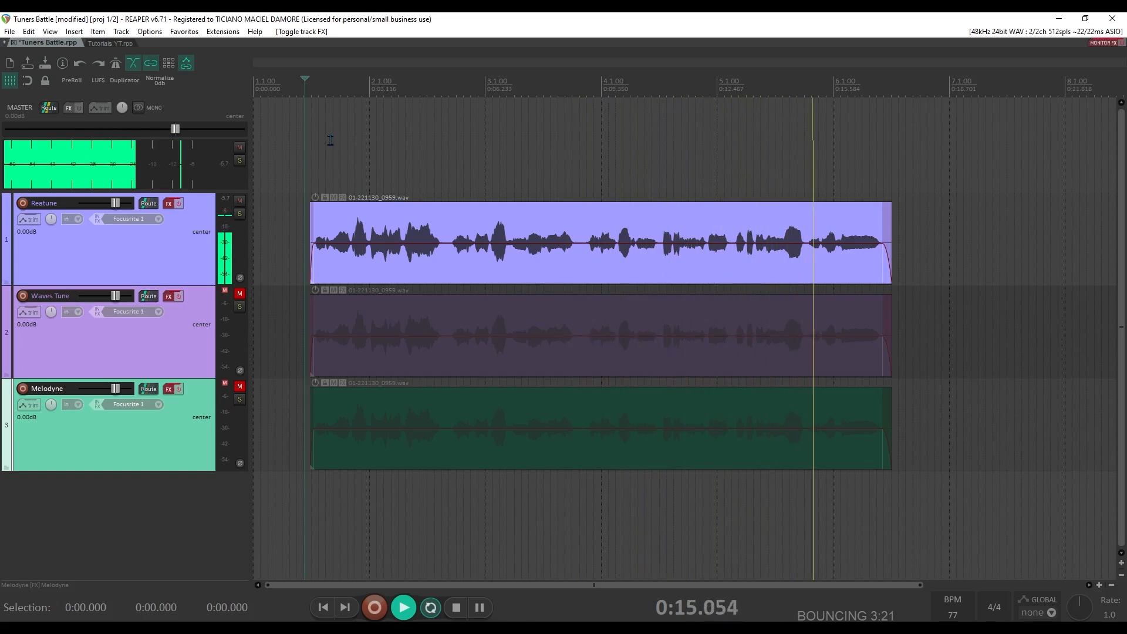
key("space")
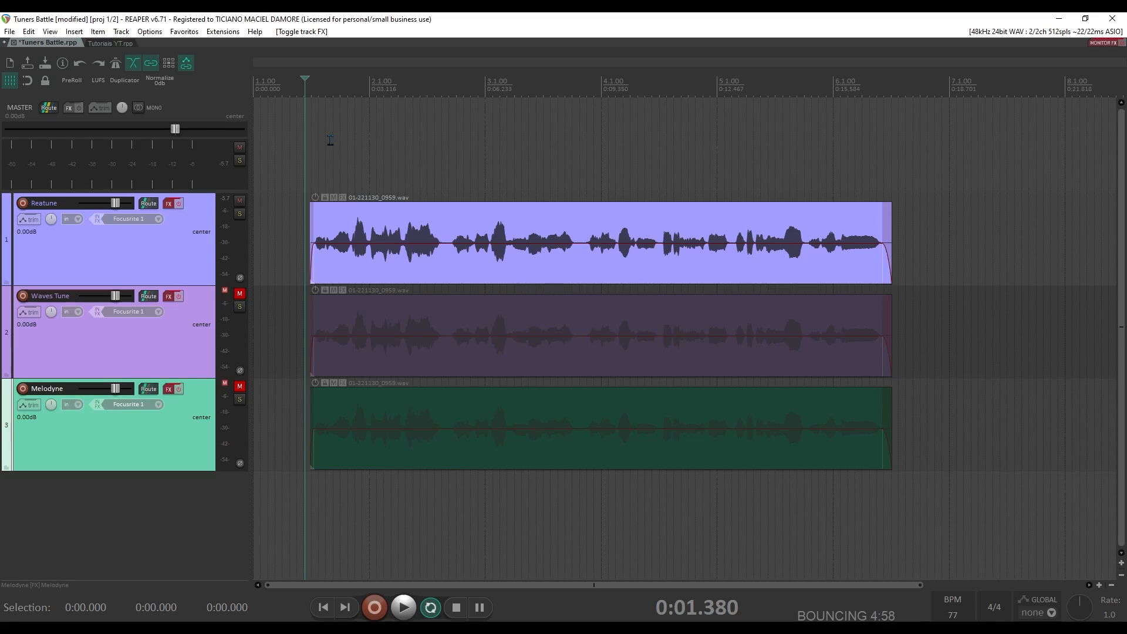
- Open ReaTune on the Reatune track and examine its automatic correction settings, including key and attack time
left_click(169, 204)
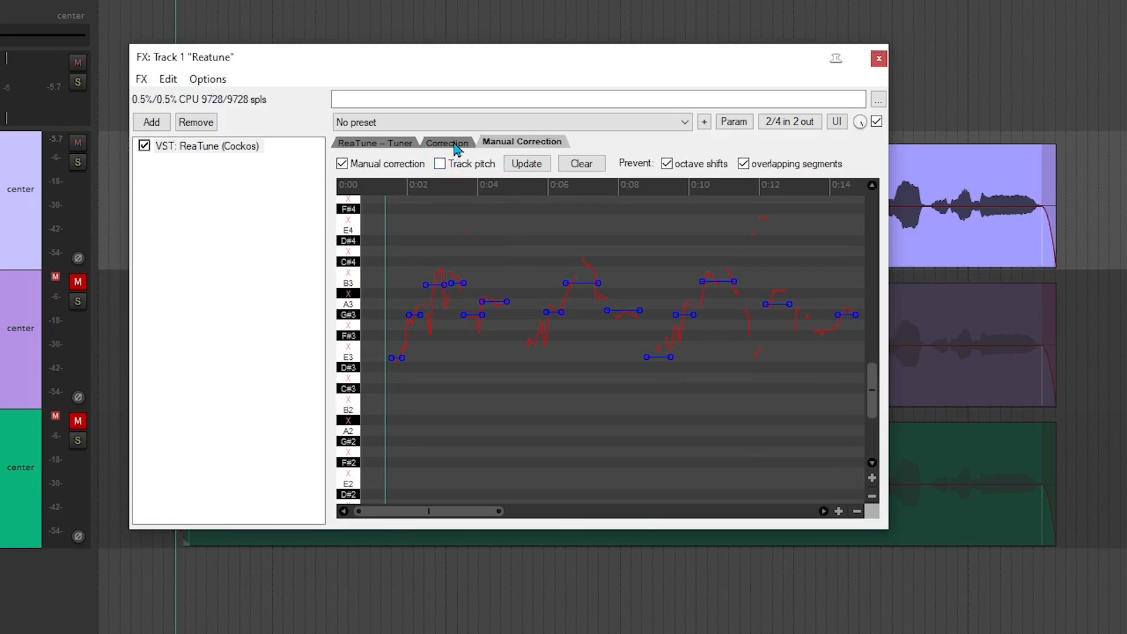
left_click(449, 143)
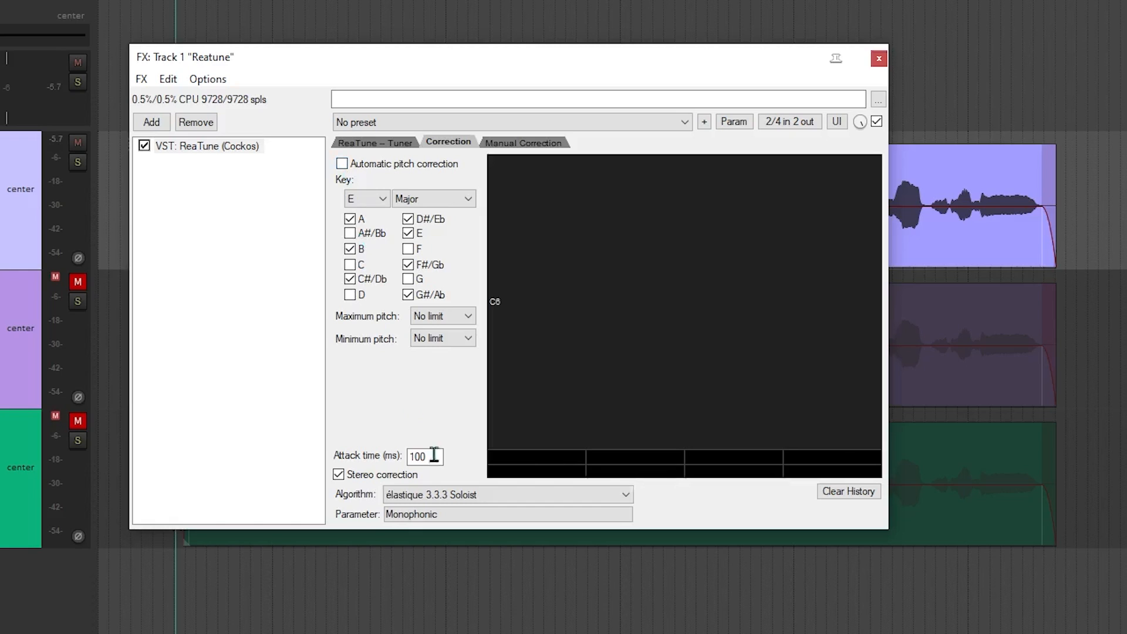
- Return to ReaTune's manual correction view, adjust the trial segment just before 0:06 and remove it
left_click(536, 144)
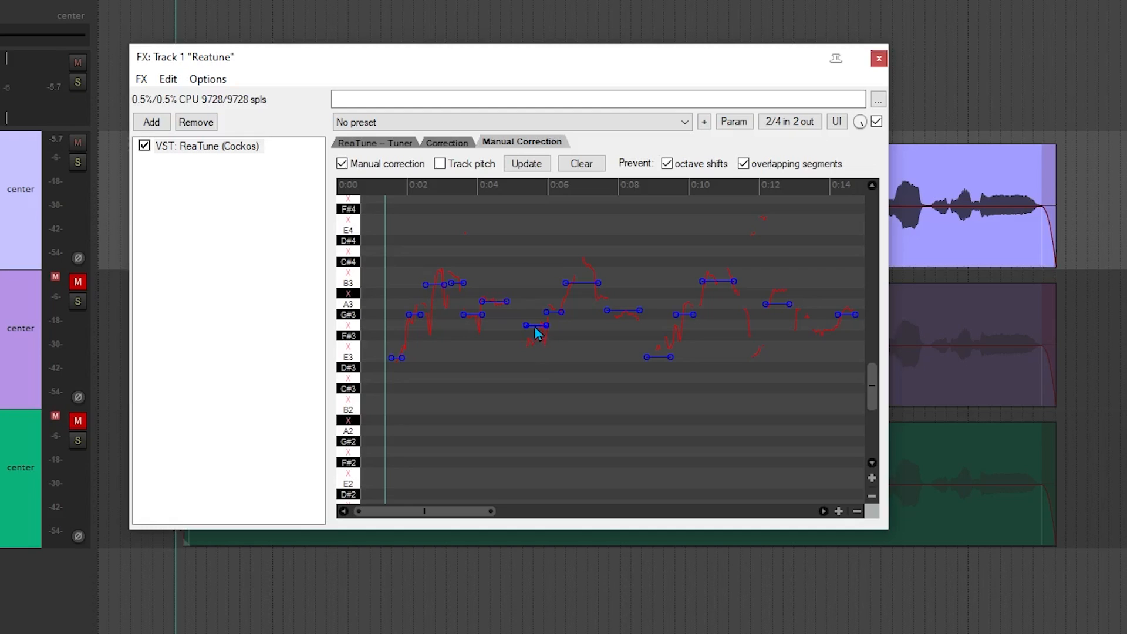
mouse_move(539, 331)
left_mouse_down()
mouse_move(539, 346)
mouse_move(540, 326)
left_mouse_up()
left_click(540, 327)
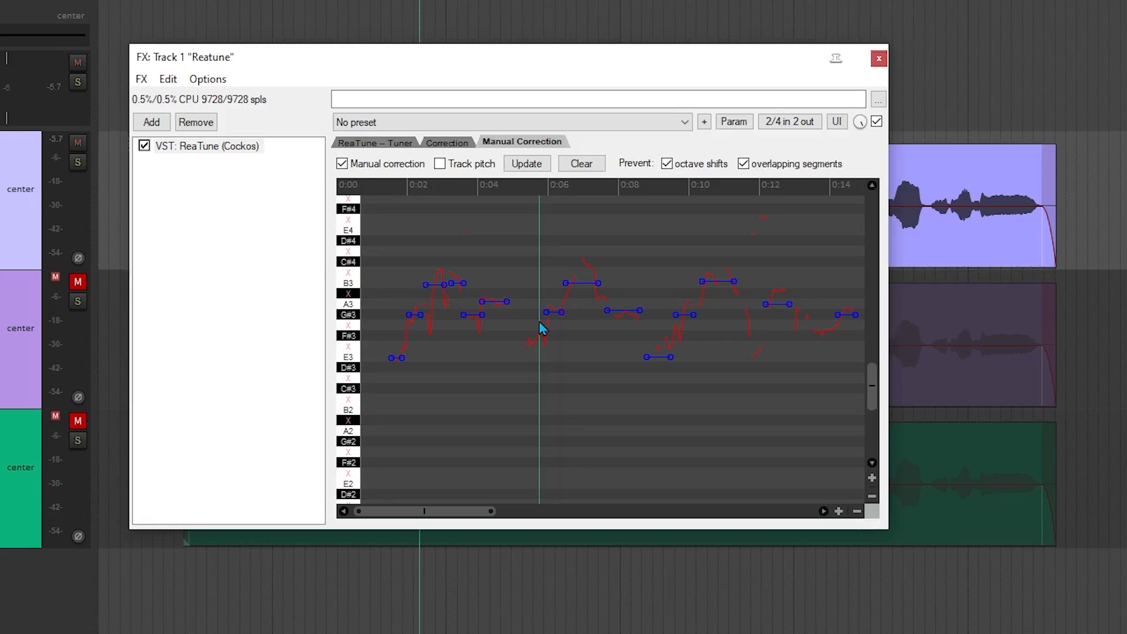
- Enable ReaTune, play the corrected vocal to the end of the clip and stop the playback
left_click(143, 148)
key("space")
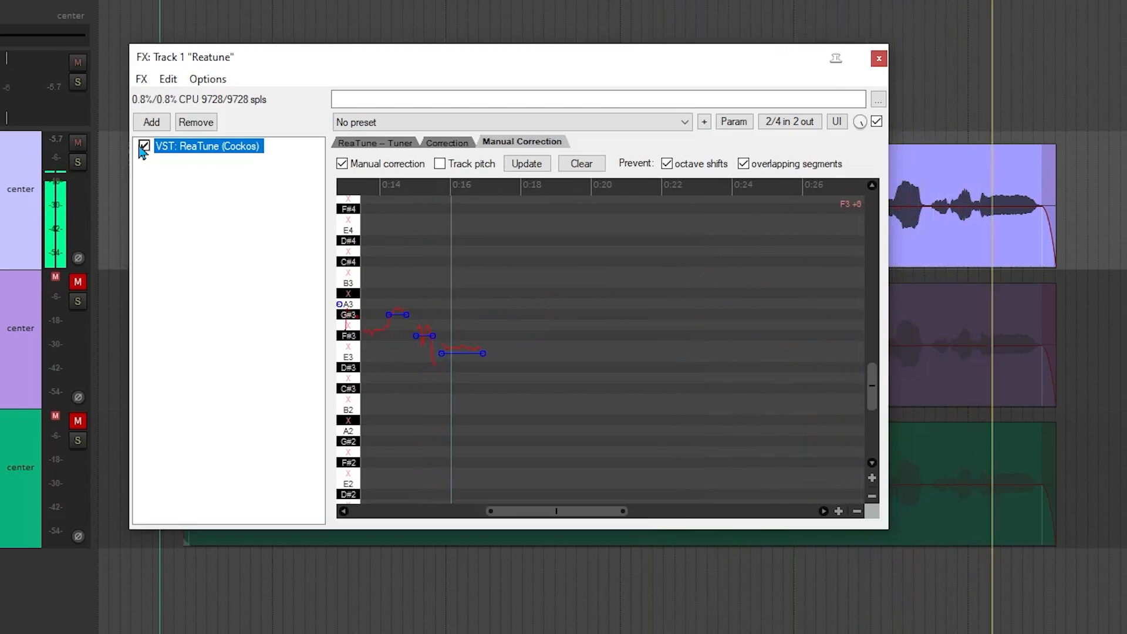
key("space")
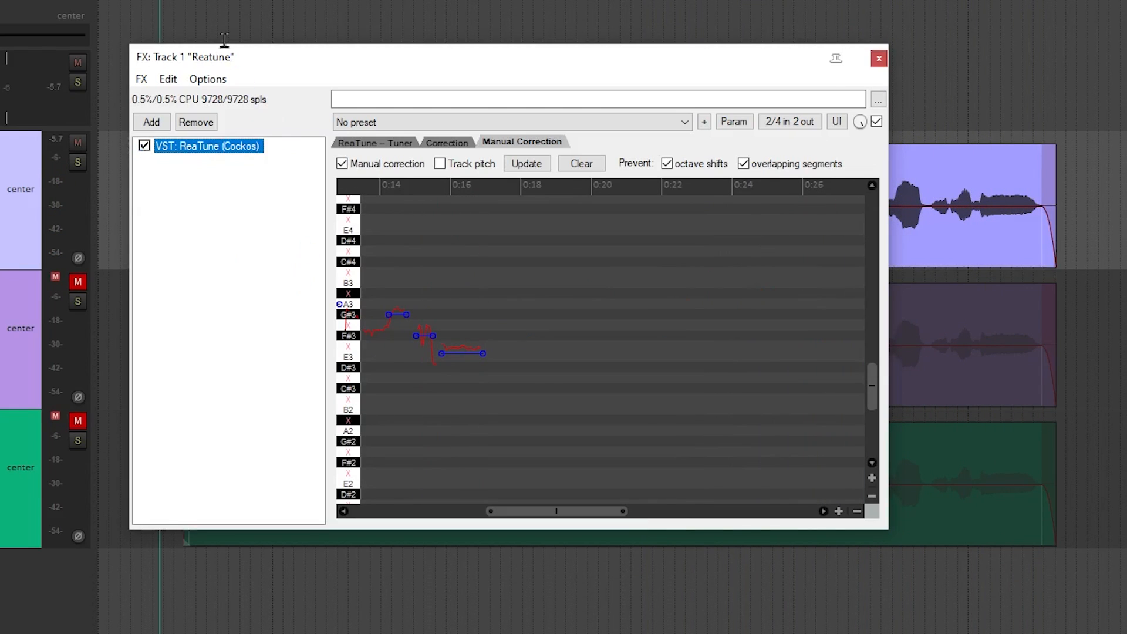
- Place the edit cursor at about 0:00.795, before the vocal clip, and close the ReaTune window
left_click(141, 28)
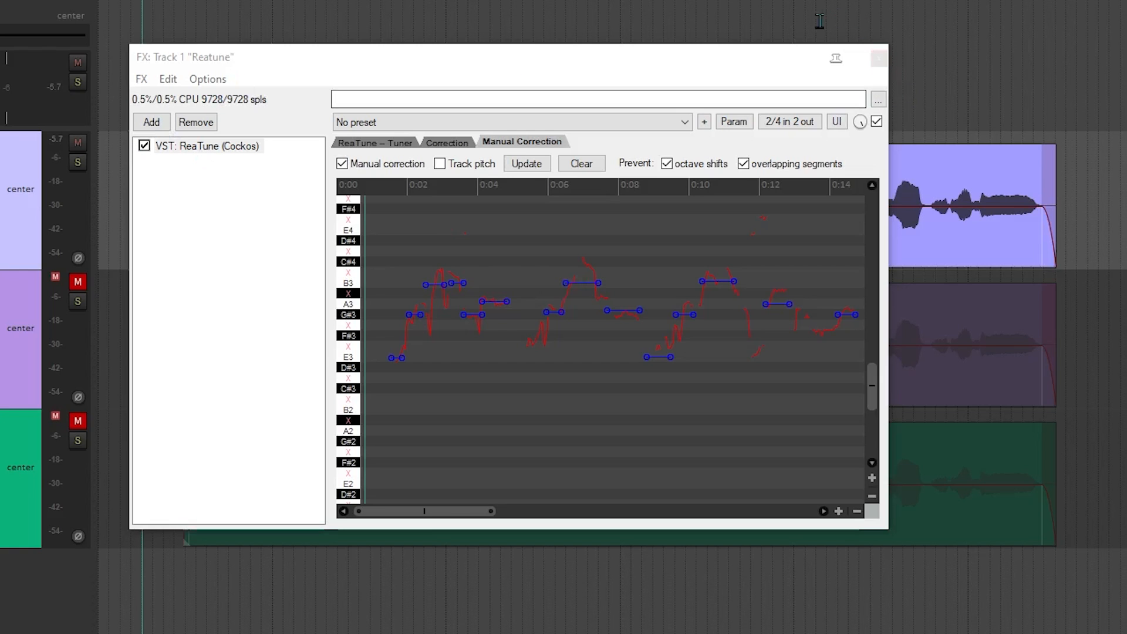
left_click(203, 146)
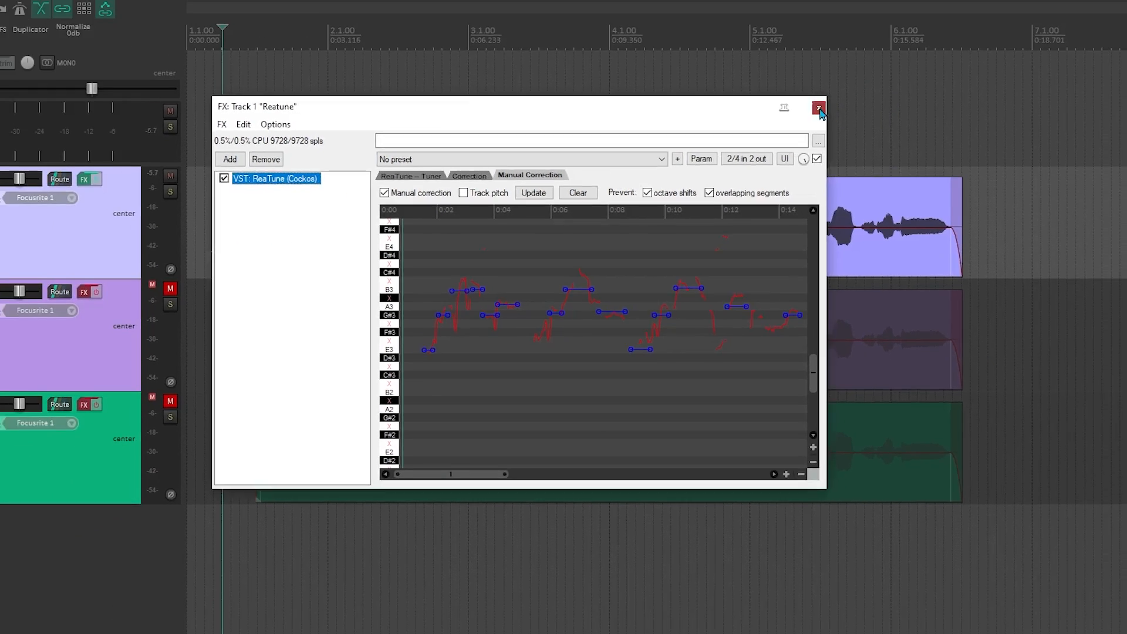
left_click(819, 109)
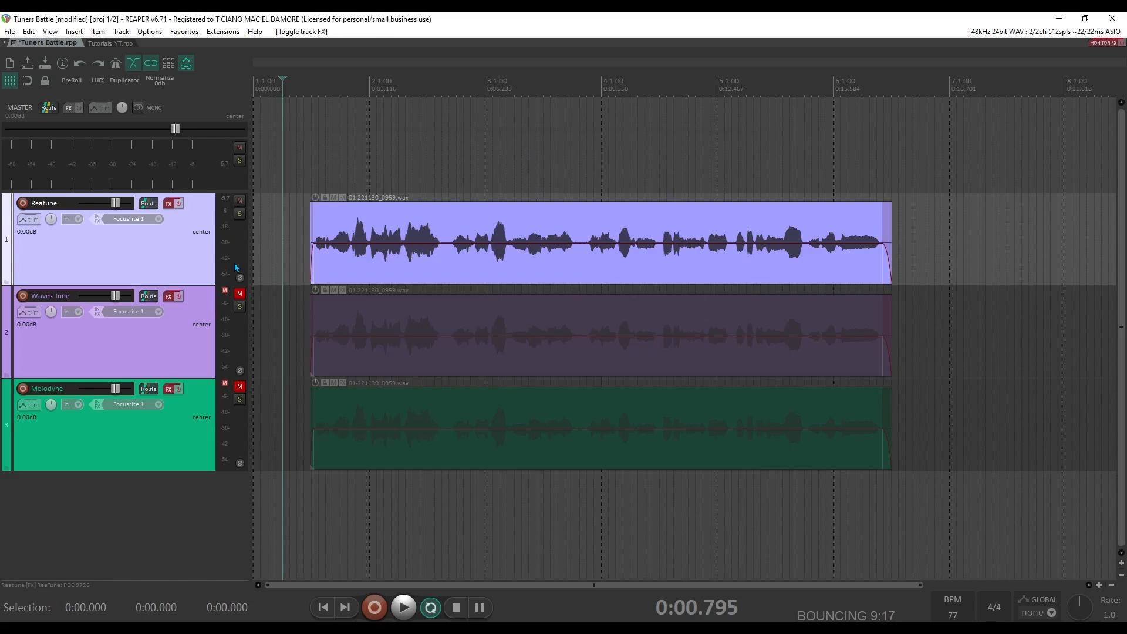
- Switch the audible track from Reatune to Waves Tune using their mutes, and open Waves Tune with its effects enabled
left_click(239, 201)
left_click(239, 294)
left_click(178, 297)
left_click(170, 297)
left_click_drag(738, 309, 420, 126)
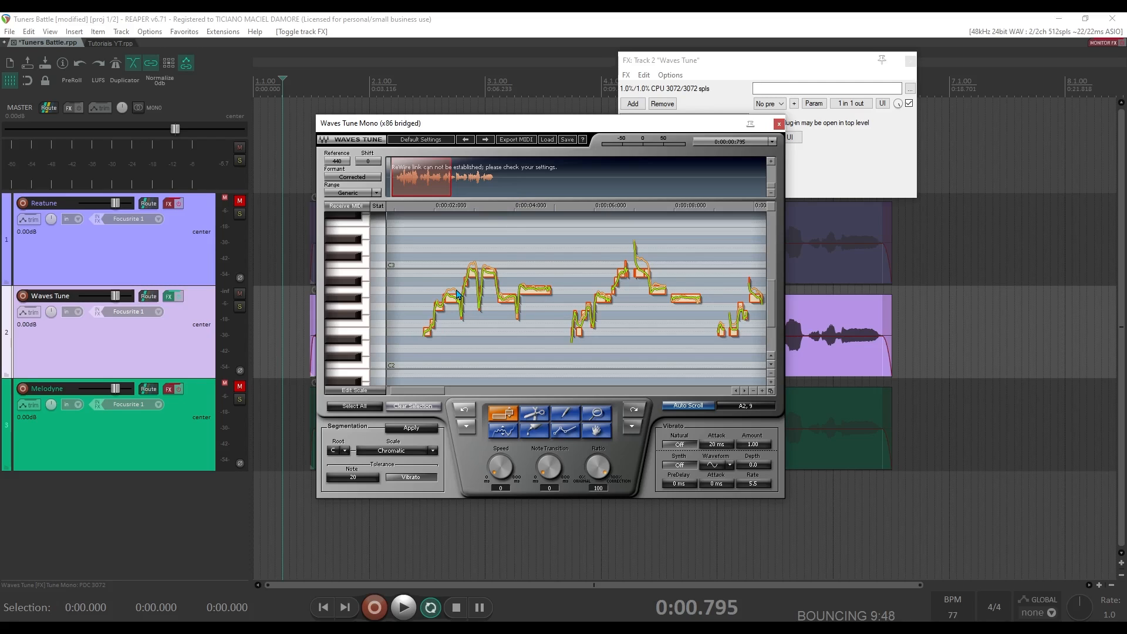
- Select the long note near 0:04 in Waves Tune and activate the wavy-curve editing tool
left_click(540, 295)
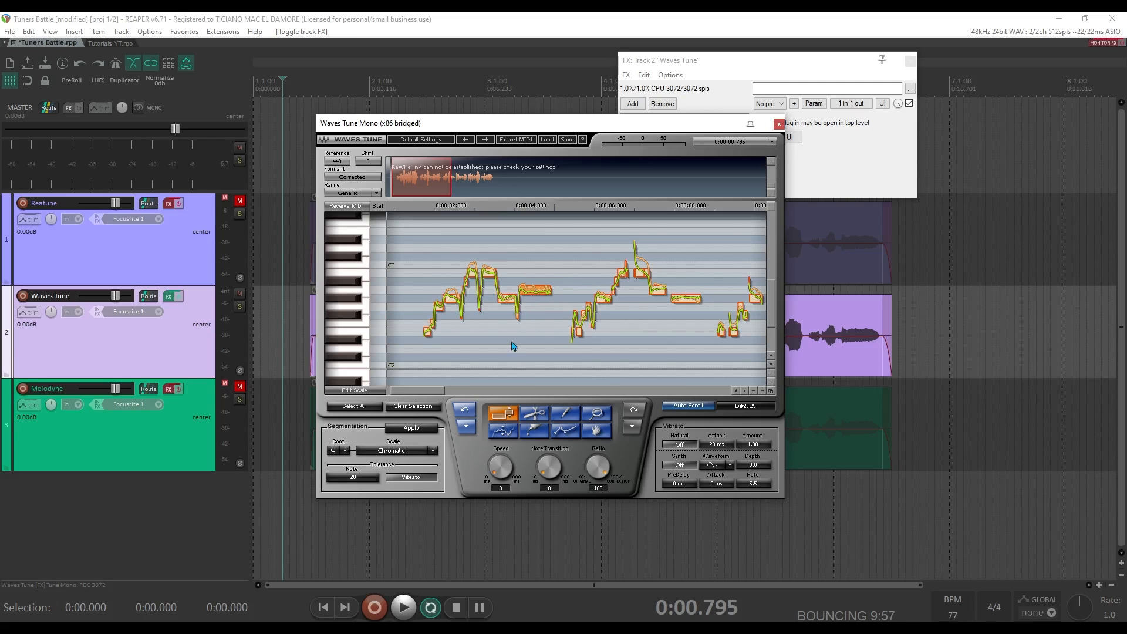
left_click(508, 434)
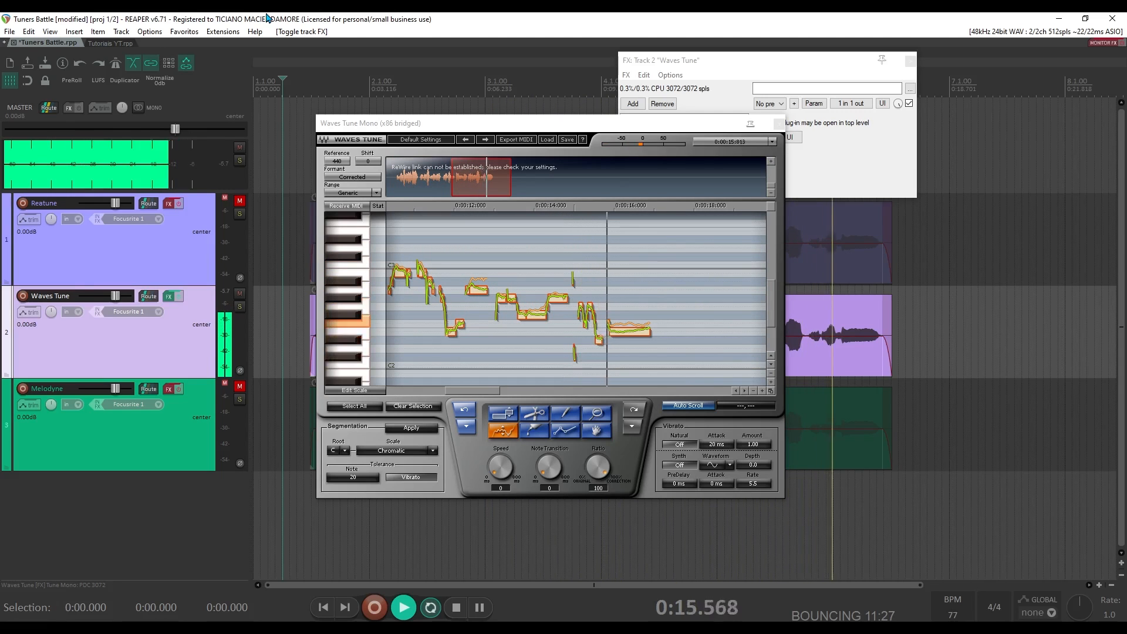
- Stop the playback of the Waves Tune vocal and bypass the effects on its track
key("space")
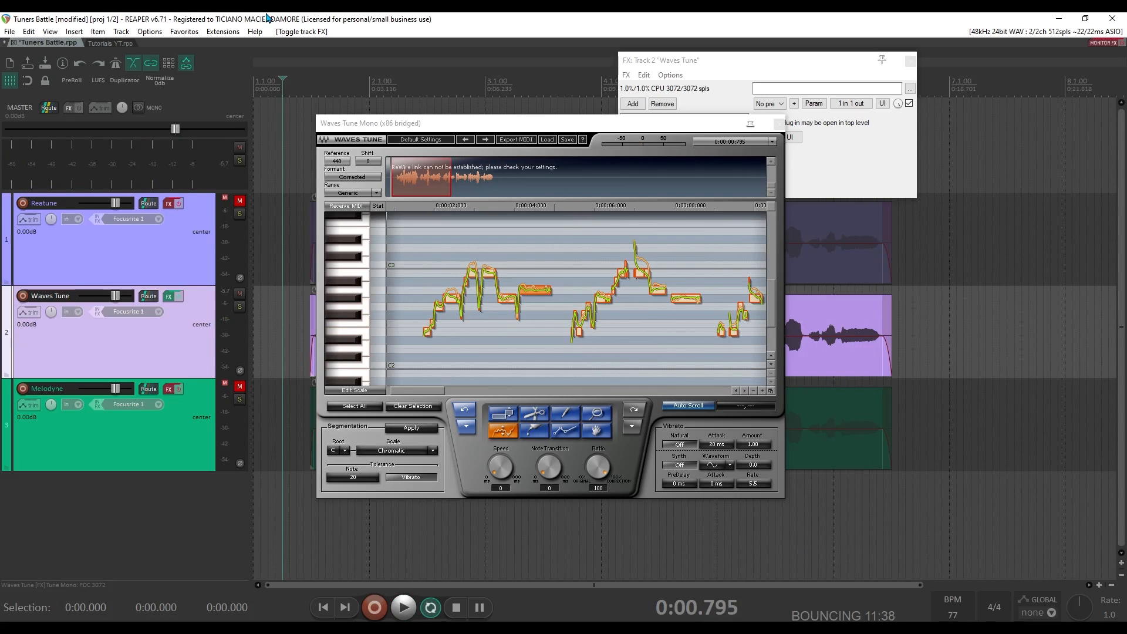
left_click(179, 296)
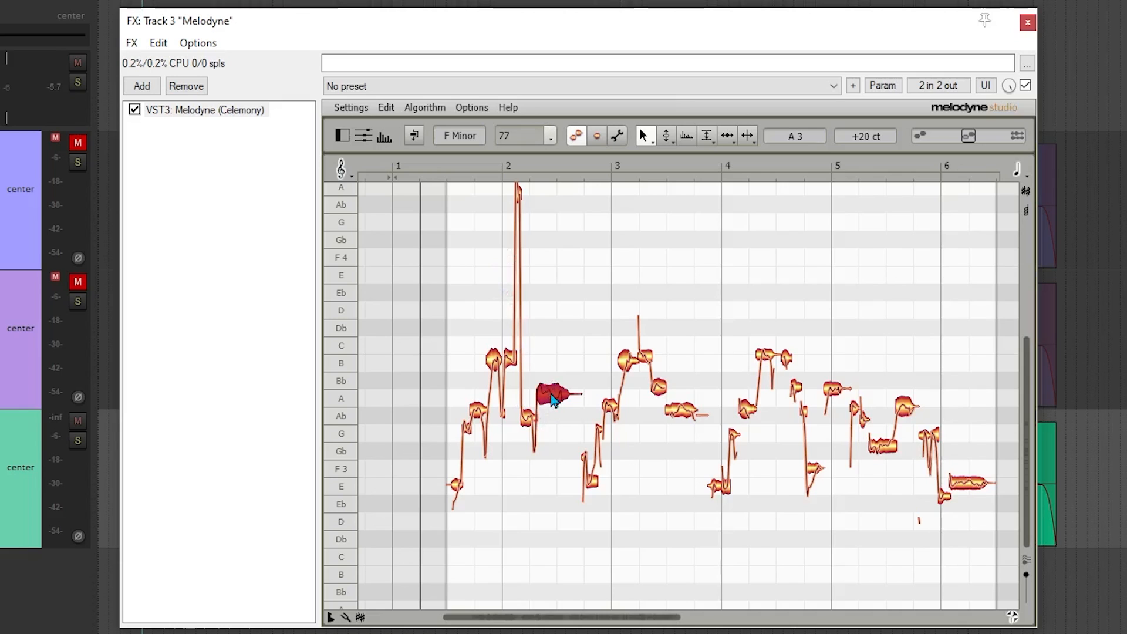
- Fine-tune the long A3 note in bar 2 to +25 cents in Melodyne and audition it from bar 1
mouse_move(552, 400)
left_mouse_down()
mouse_move(555, 389)
mouse_move(560, 398)
left_mouse_up()
left_click(437, 169)
key("space")
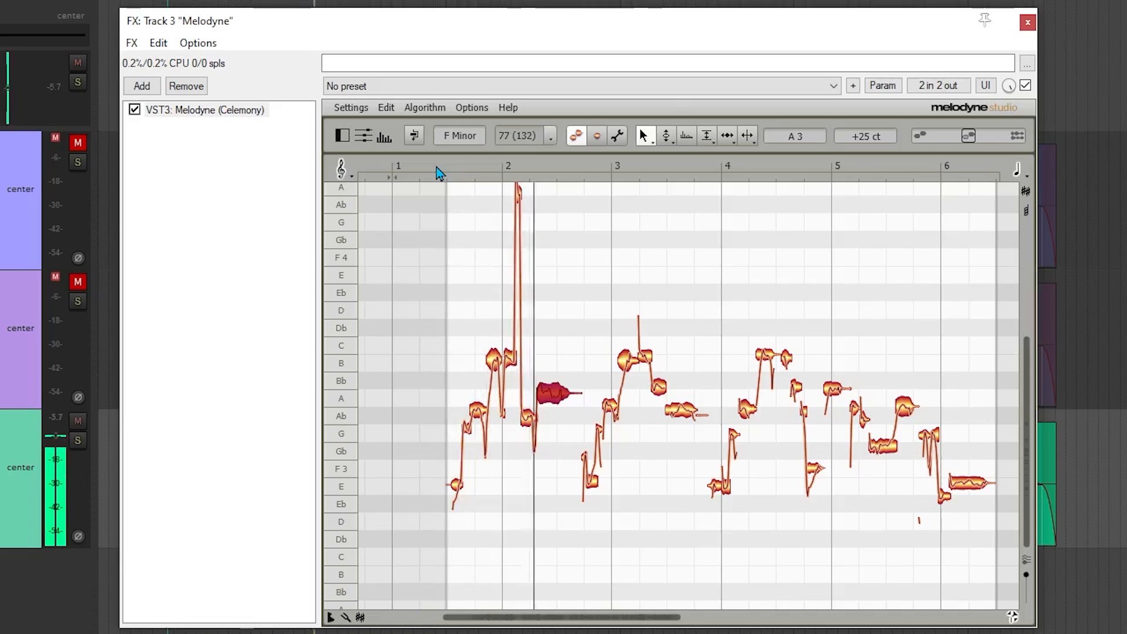
key("space")
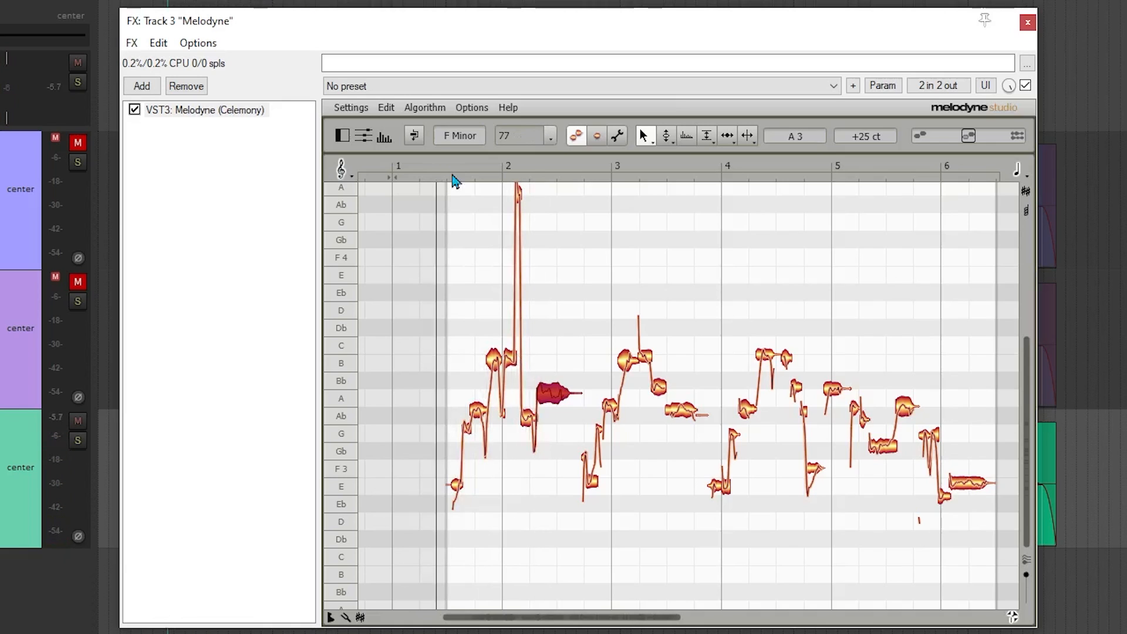
- Play the Melodyne vocal from late in bar 1 across the start of bar 2 and stop
double_click(480, 166)
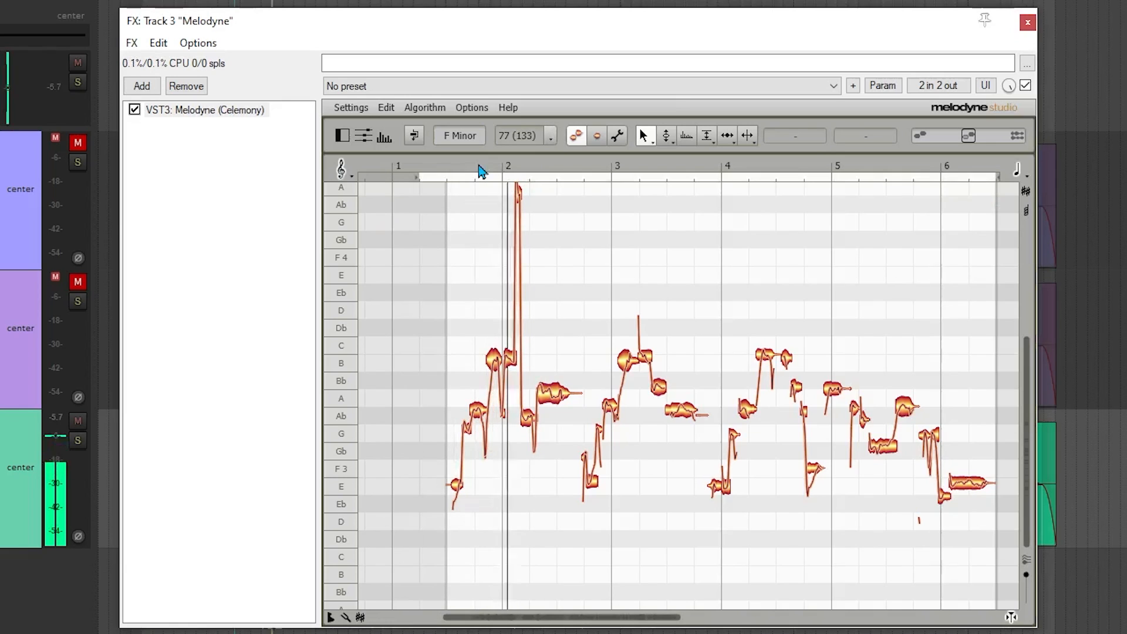
double_click(479, 167)
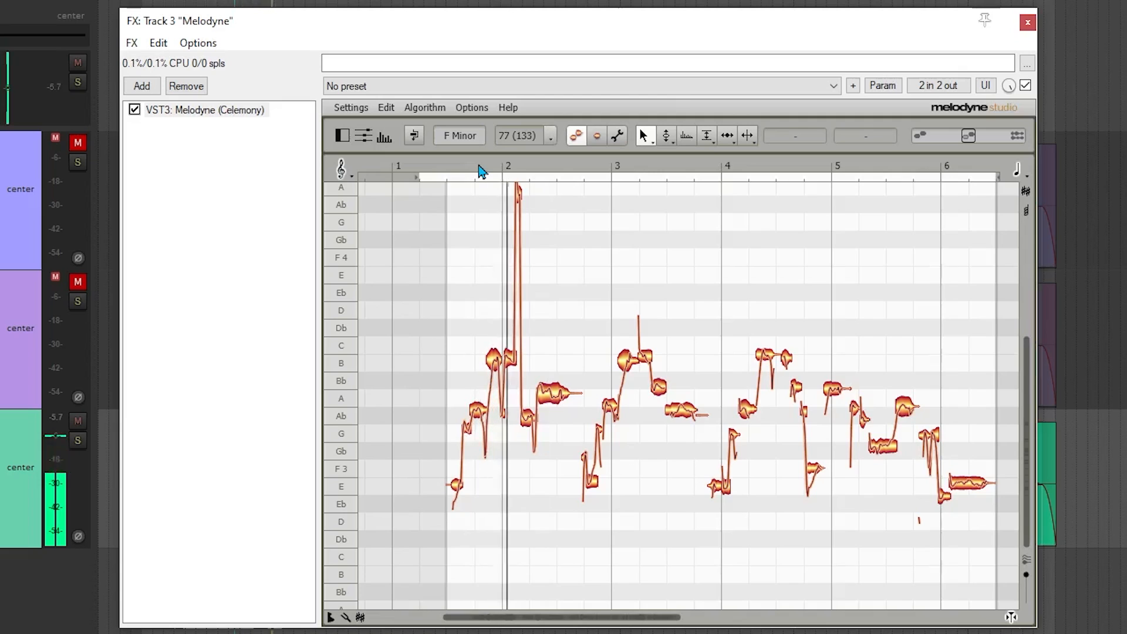
key("space")
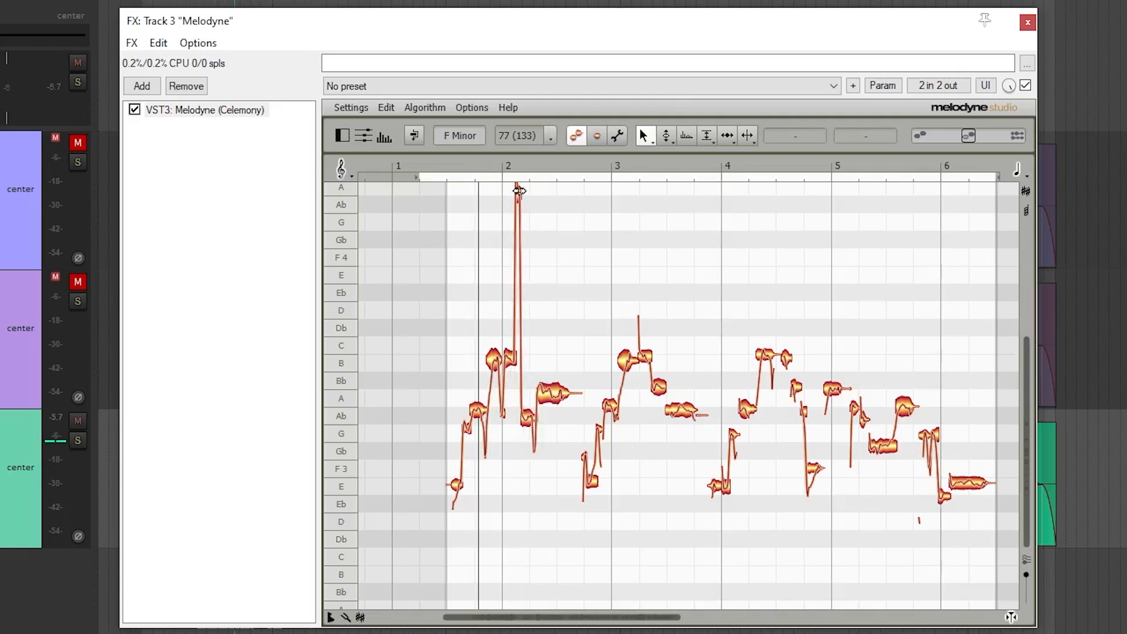
- Try lowering the stray A4 note at the start of bar 2 to C4, audition it, and undo the move
left_click_drag(519, 197, 542, 343)
key("space")
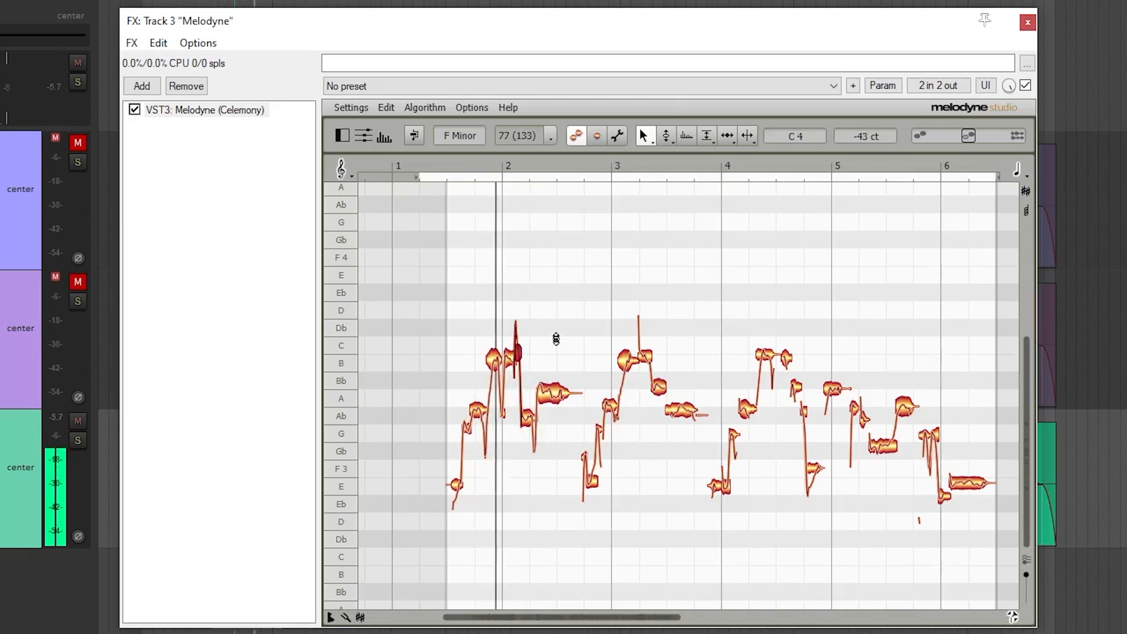
key("space")
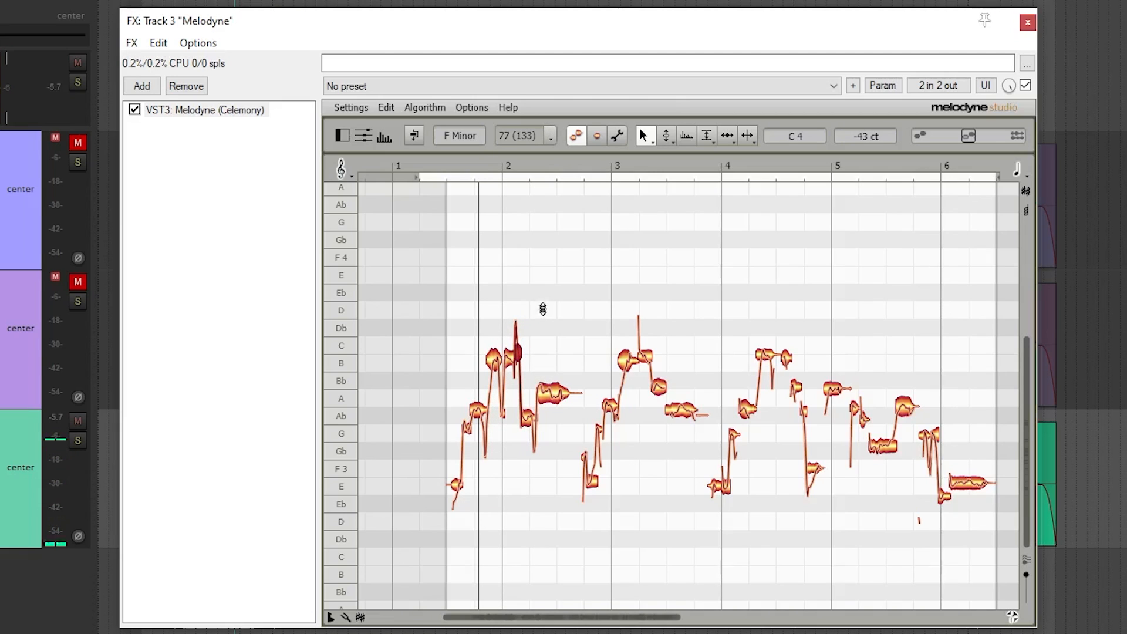
key("ctrl+z")
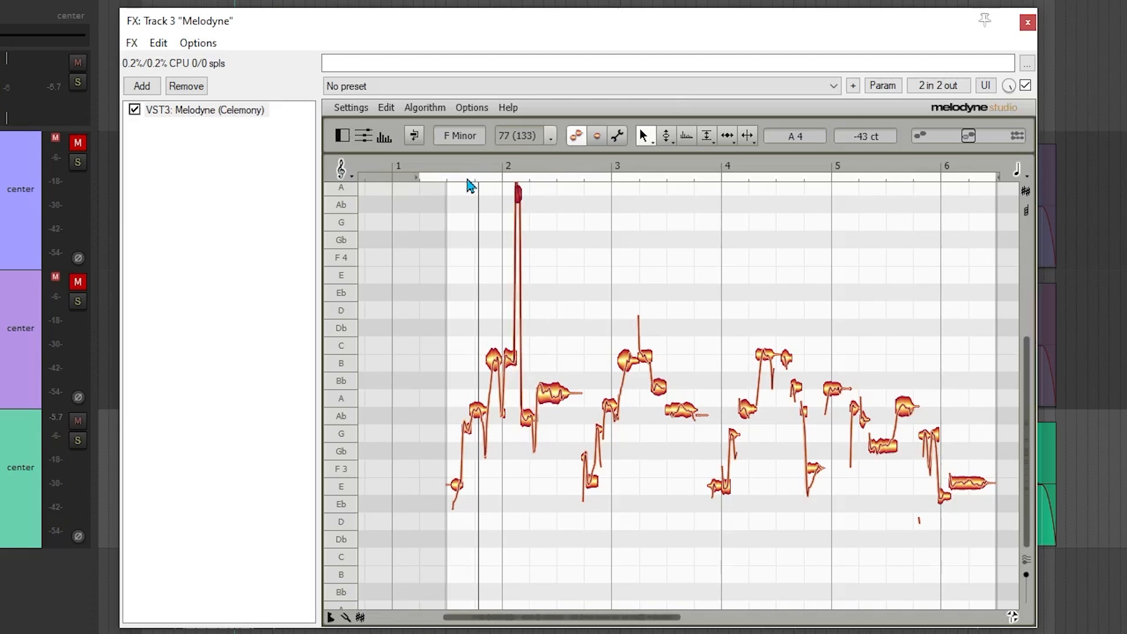
- Play the Melodyne-corrected vocal through to its end and stop the playback
left_click(467, 180)
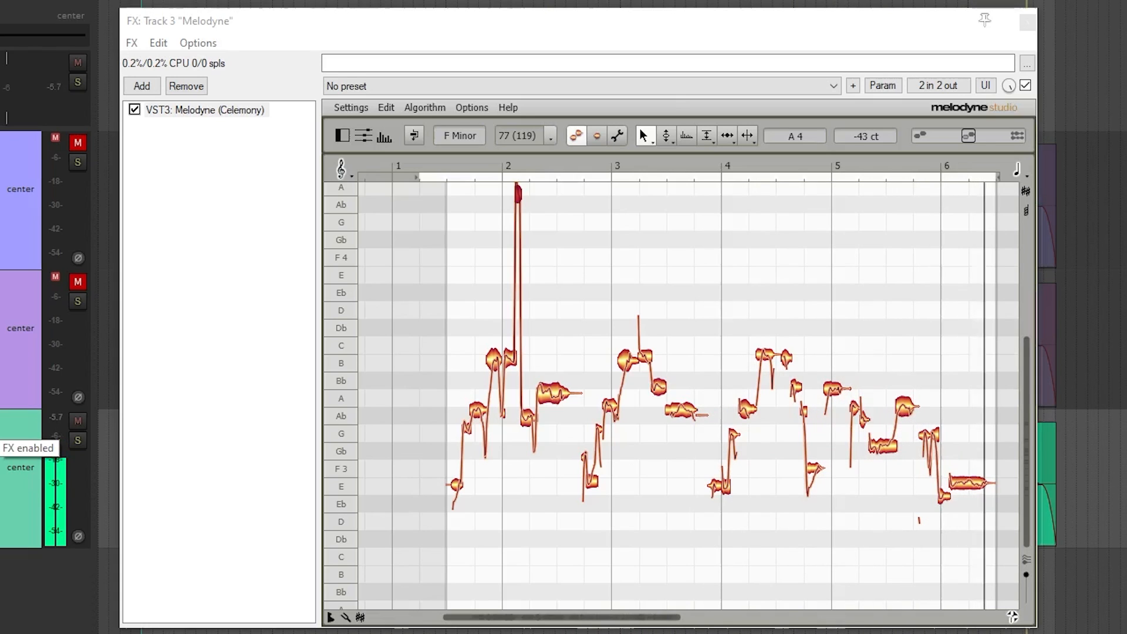
key("space")
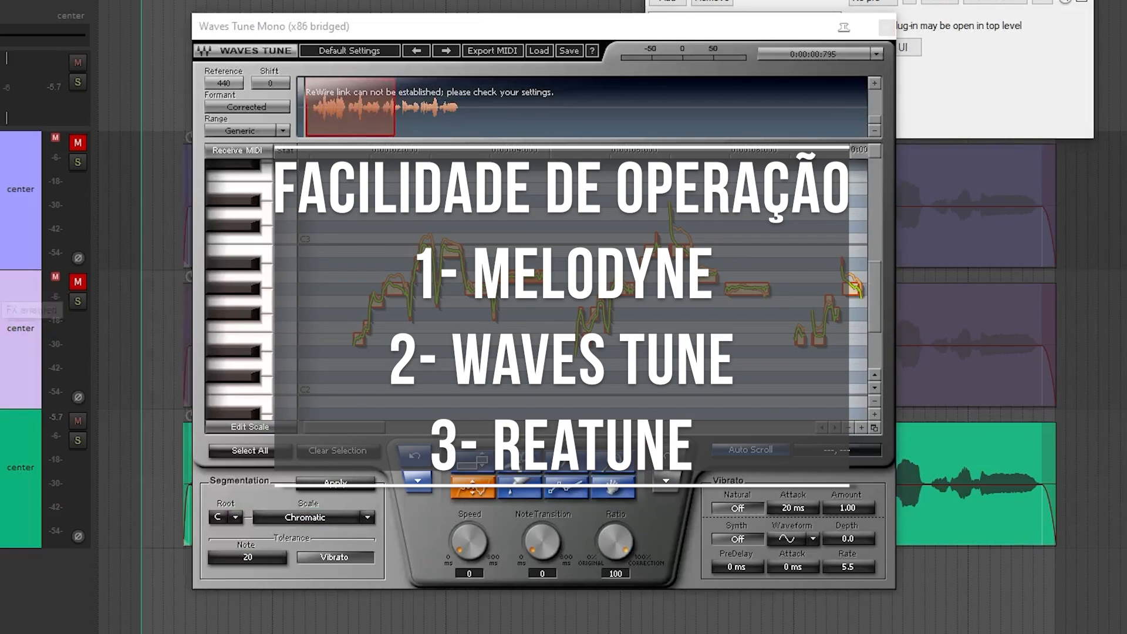
- Move the Melodyne window away from the track list so all three tracks are accessible
left_click(20, 340)
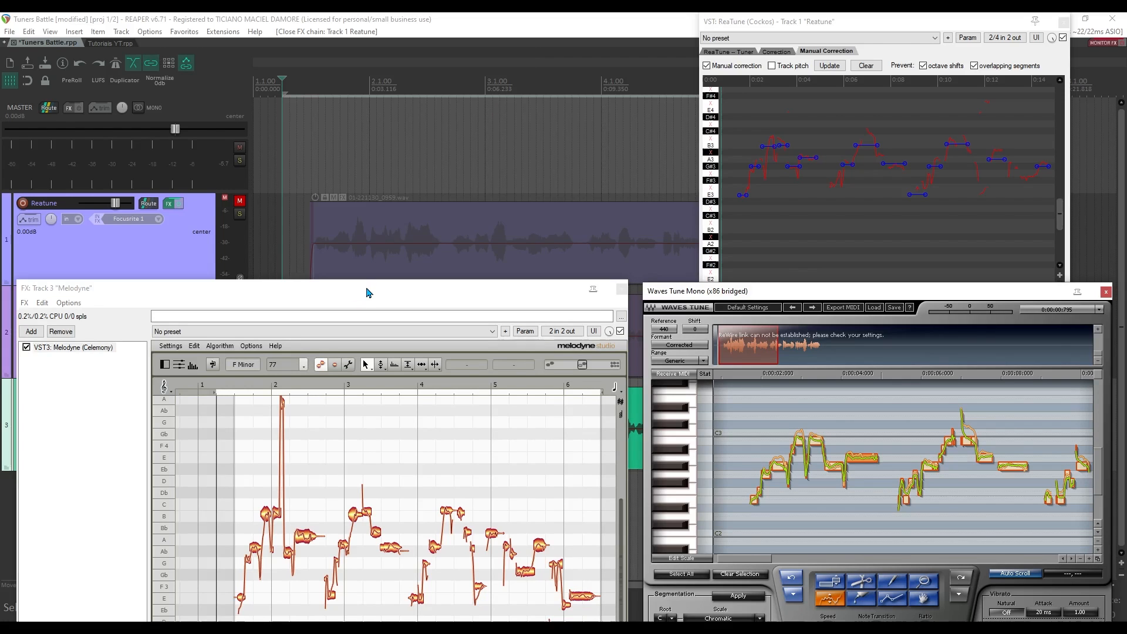
left_click_drag(368, 293, 644, 241)
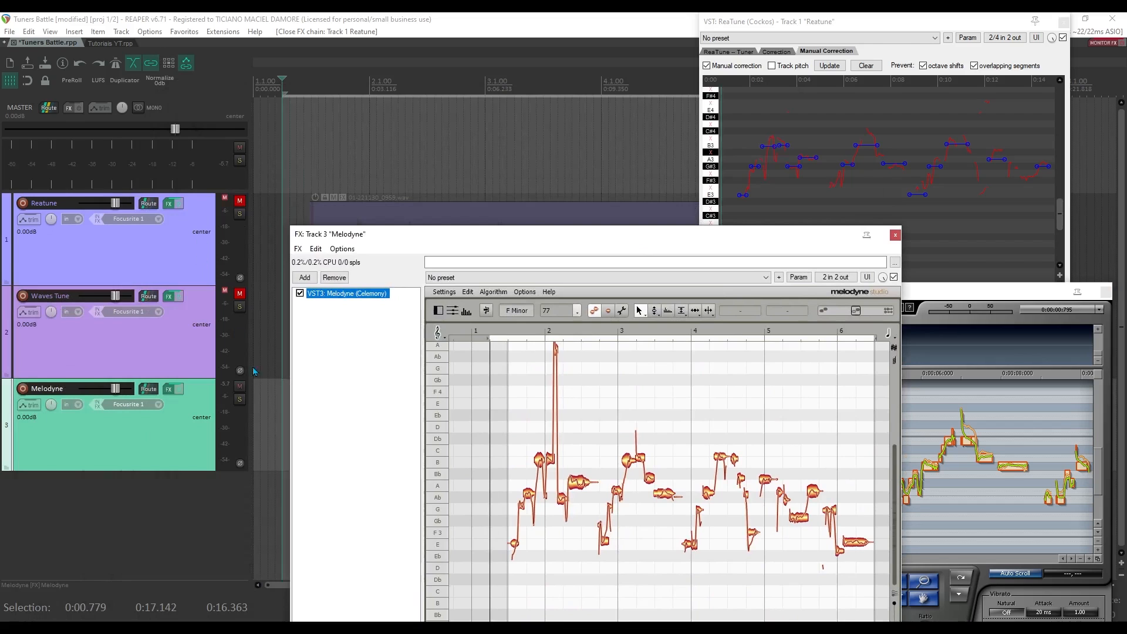
- Mute the Melodyne track, unmute the Reatune track, and play its corrected vocal through to the end before stopping
left_click(242, 387)
left_click(240, 387)
left_click(240, 201)
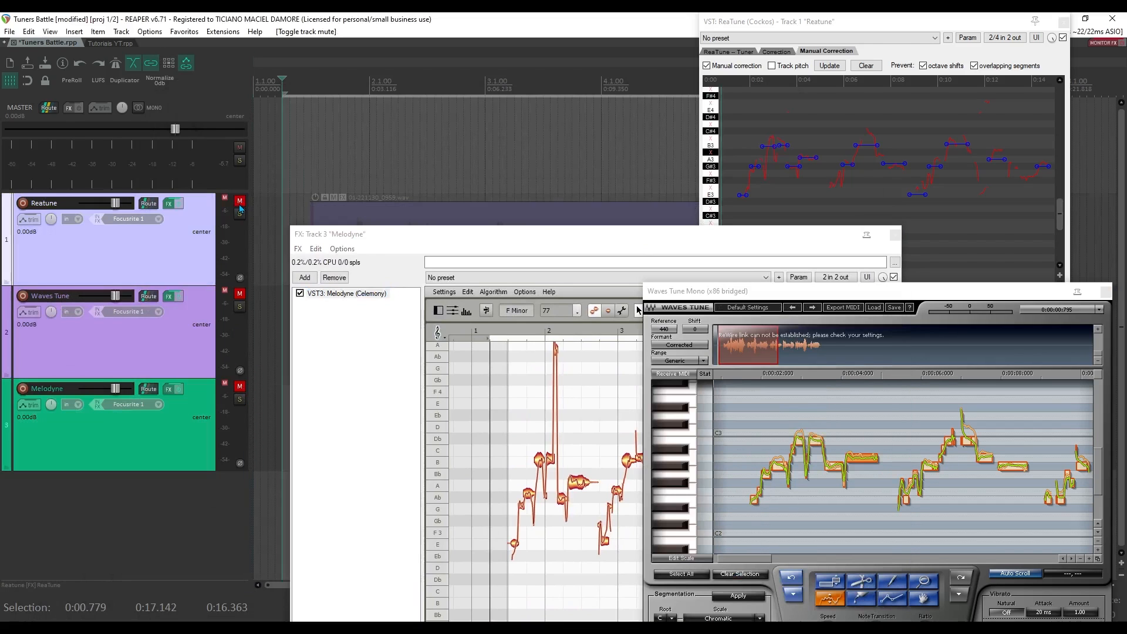
key("space")
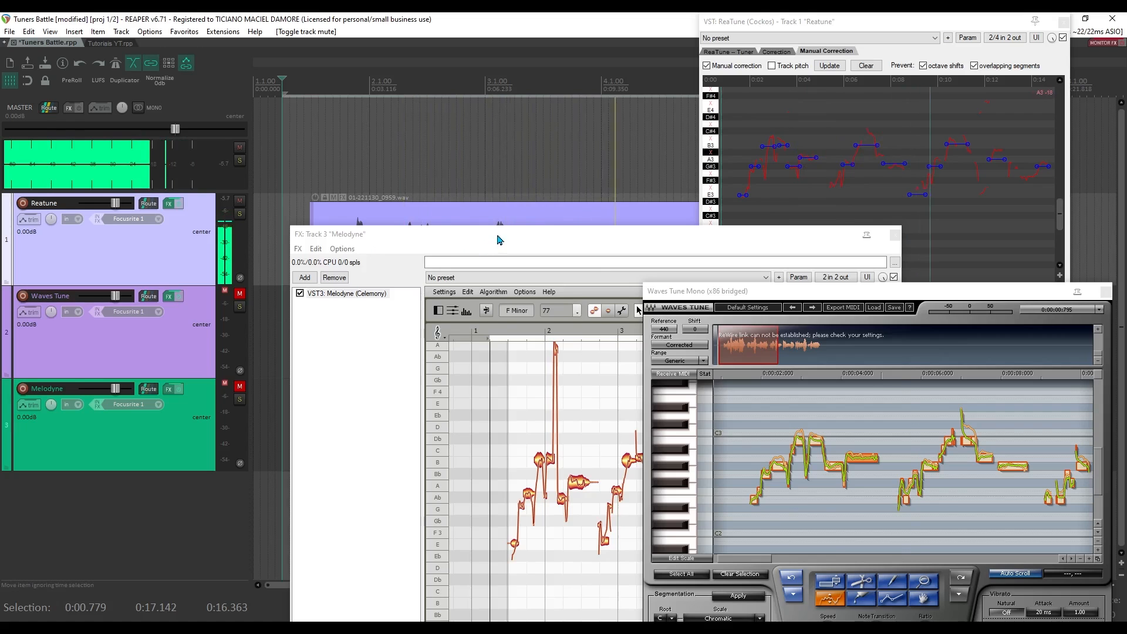
left_click_drag(498, 240, 239, 258)
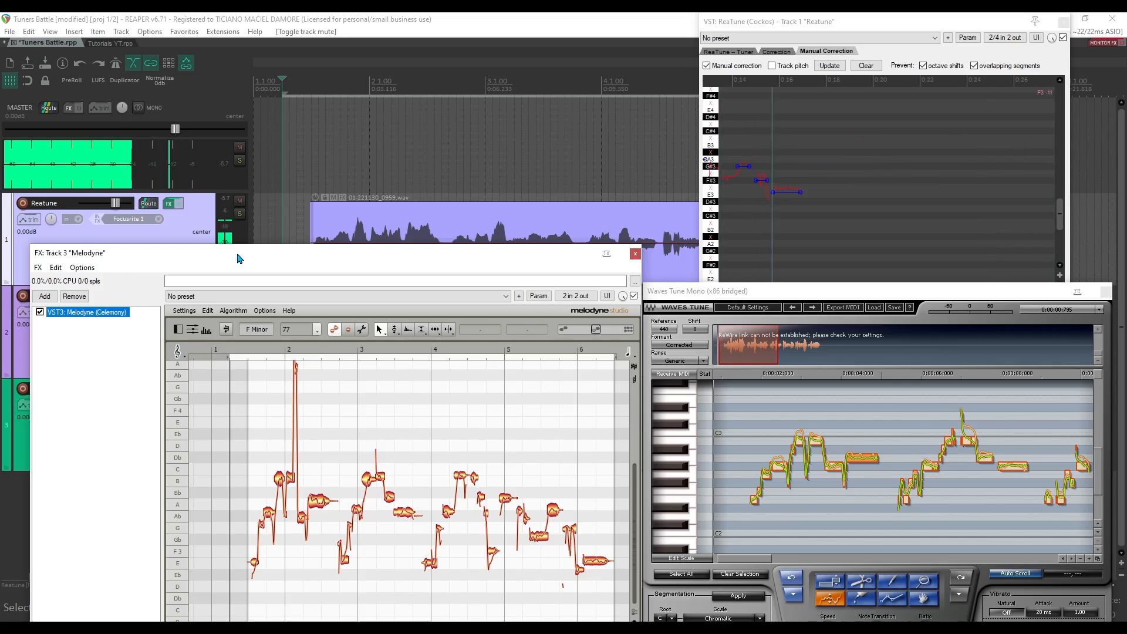
key("space")
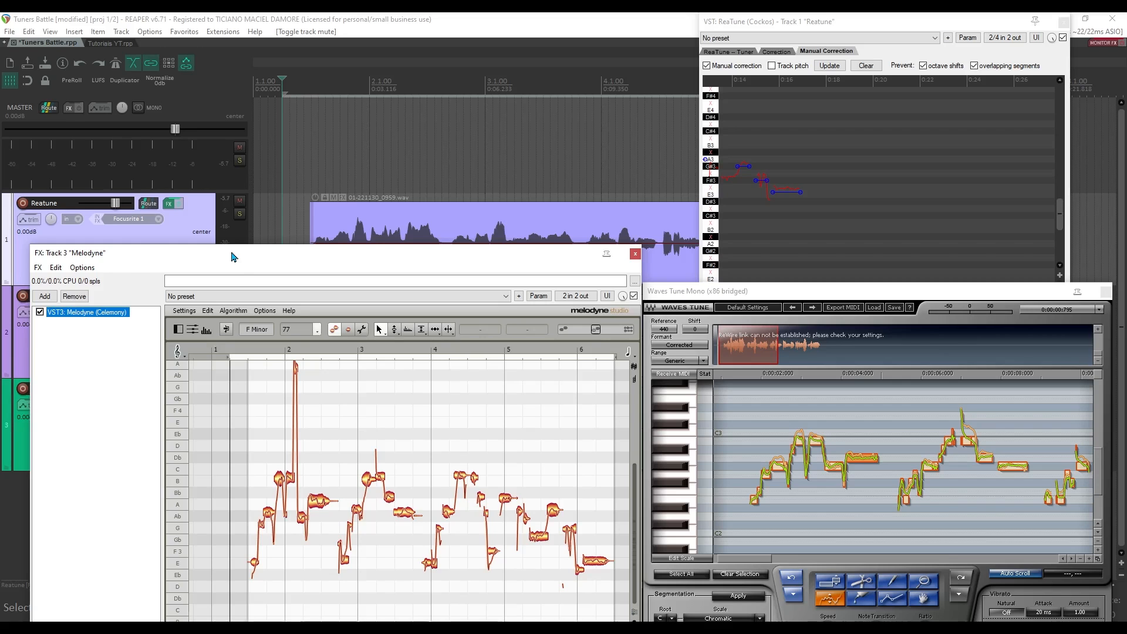
- Switch the audible track from Reatune to Waves Tune using the track mutes, and play its corrected vocal through to the end
left_click_drag(233, 257, 235, 402)
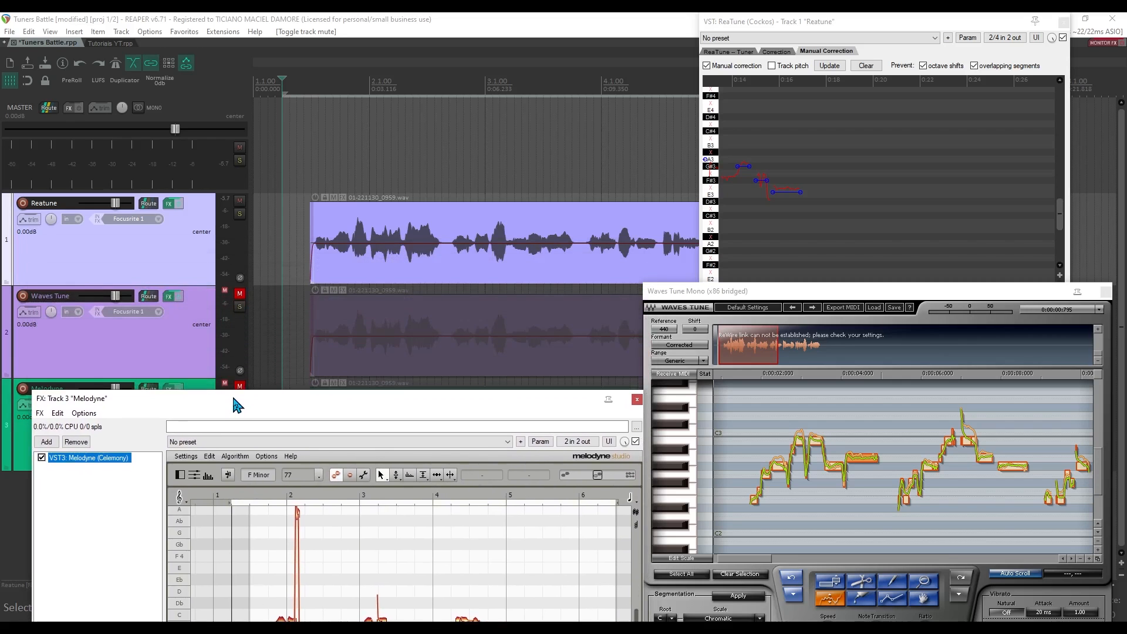
left_click(240, 201)
left_click(240, 294)
left_click_drag(247, 402, 229, 177)
key("space")
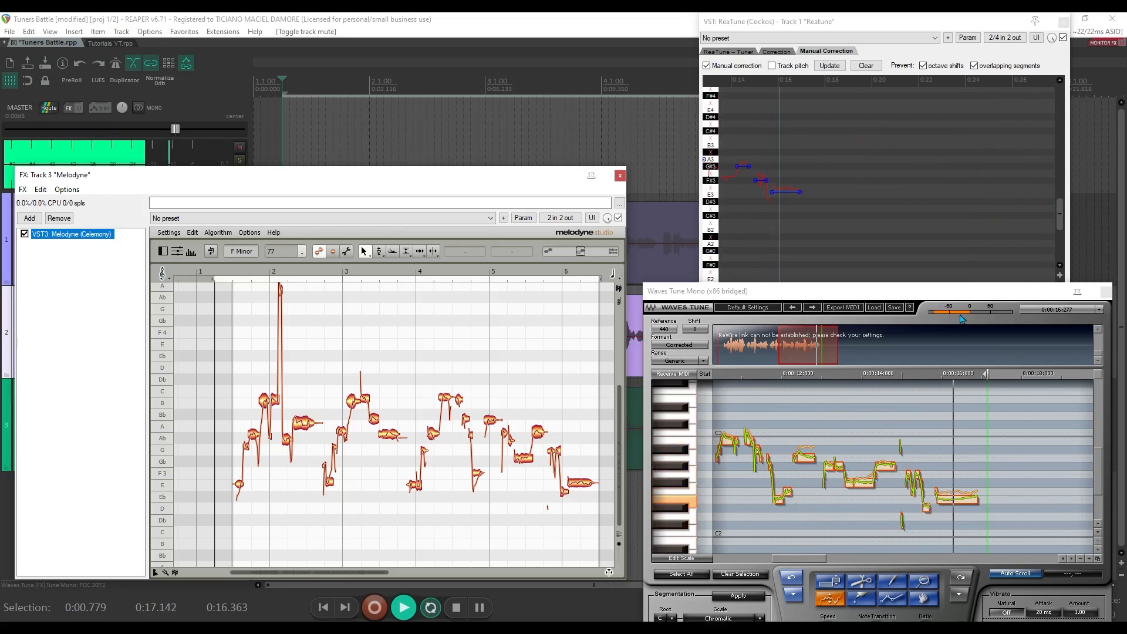
key("space")
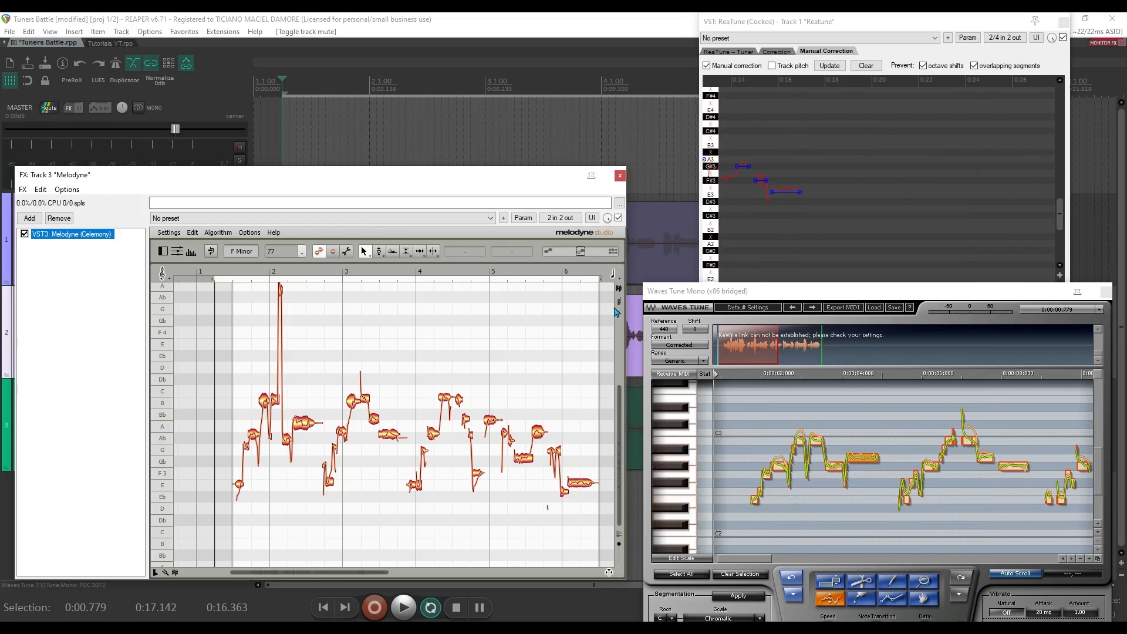
- Mute the Waves Tune track, unmute the Melodyne track, and play the Melodyne-corrected vocal for comparison before stopping
left_click_drag(463, 176, 567, 354)
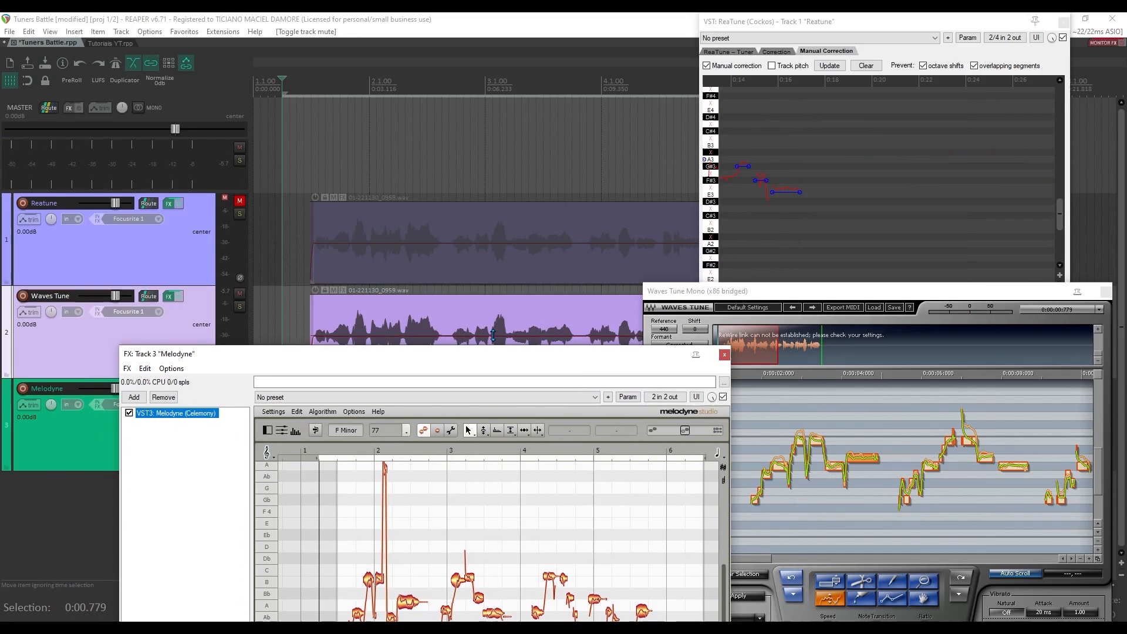
left_click(240, 294)
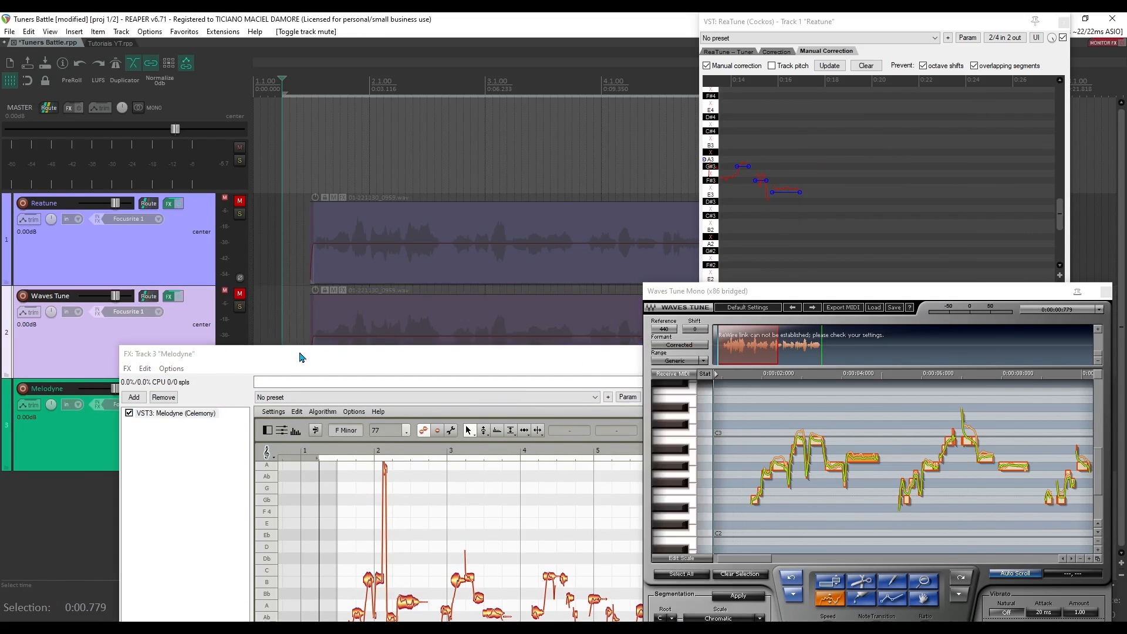
left_click_drag(300, 357, 162, 170)
key("space")
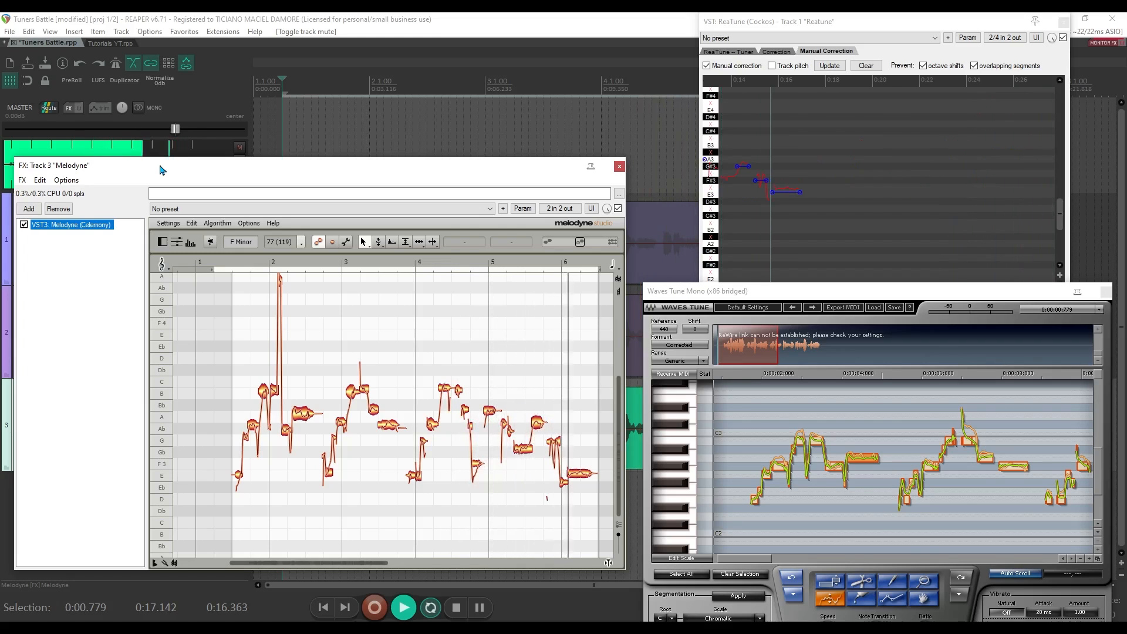
key("space")
left_click(539, 18)
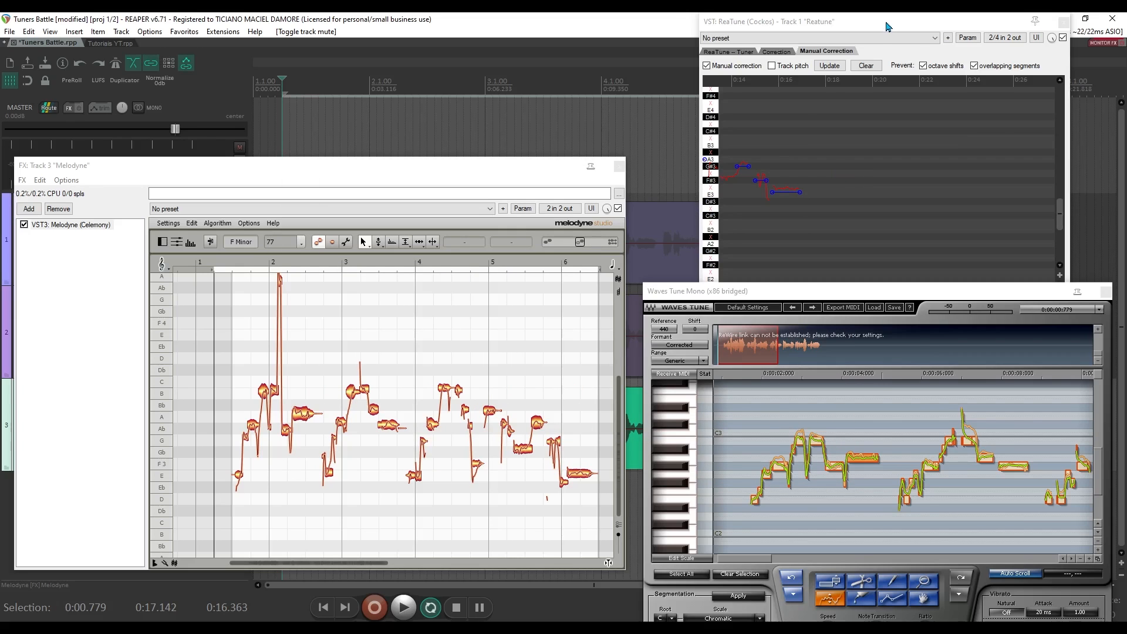
- Shift the ReaTune window slightly and review its tuner, automatic correction and manual correction settings
left_click_drag(815, 24, 763, 26)
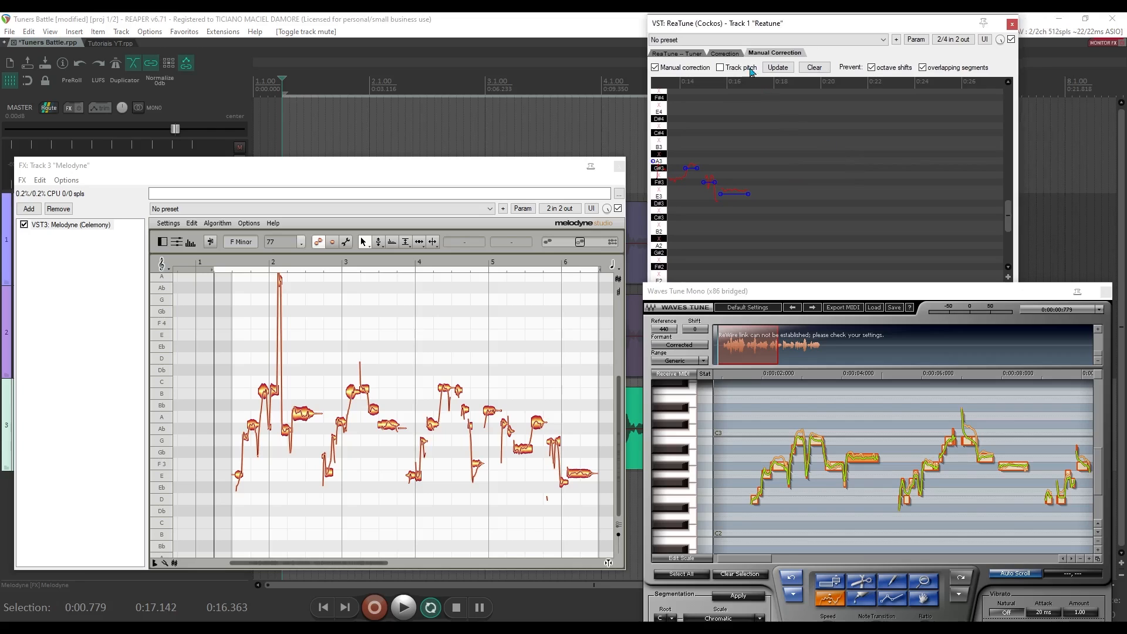
left_click(688, 54)
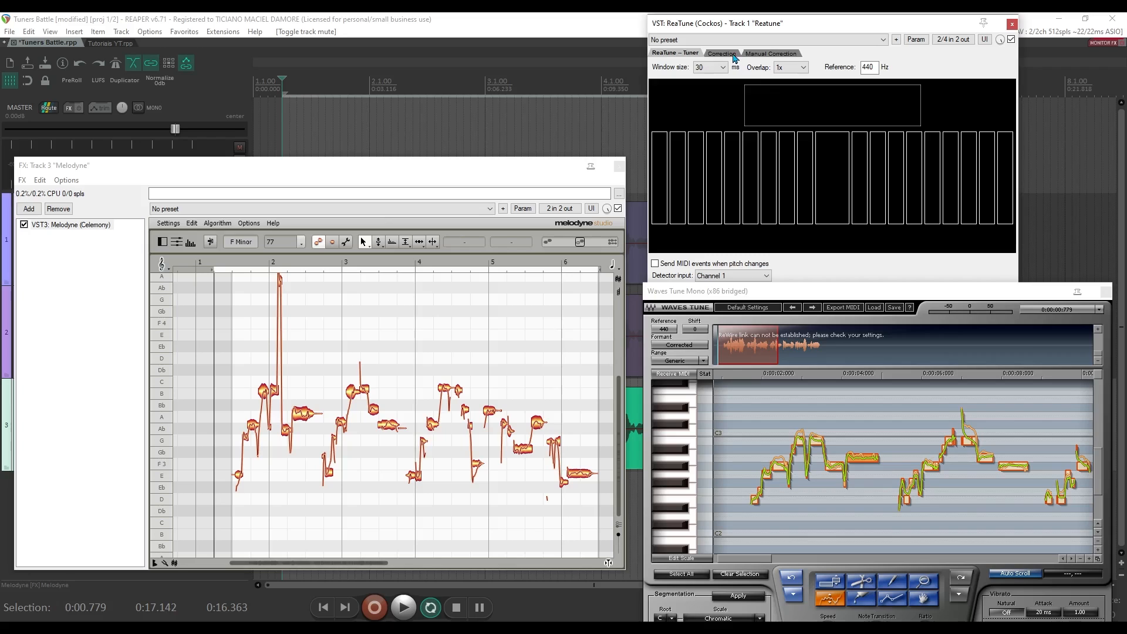
left_click(723, 53)
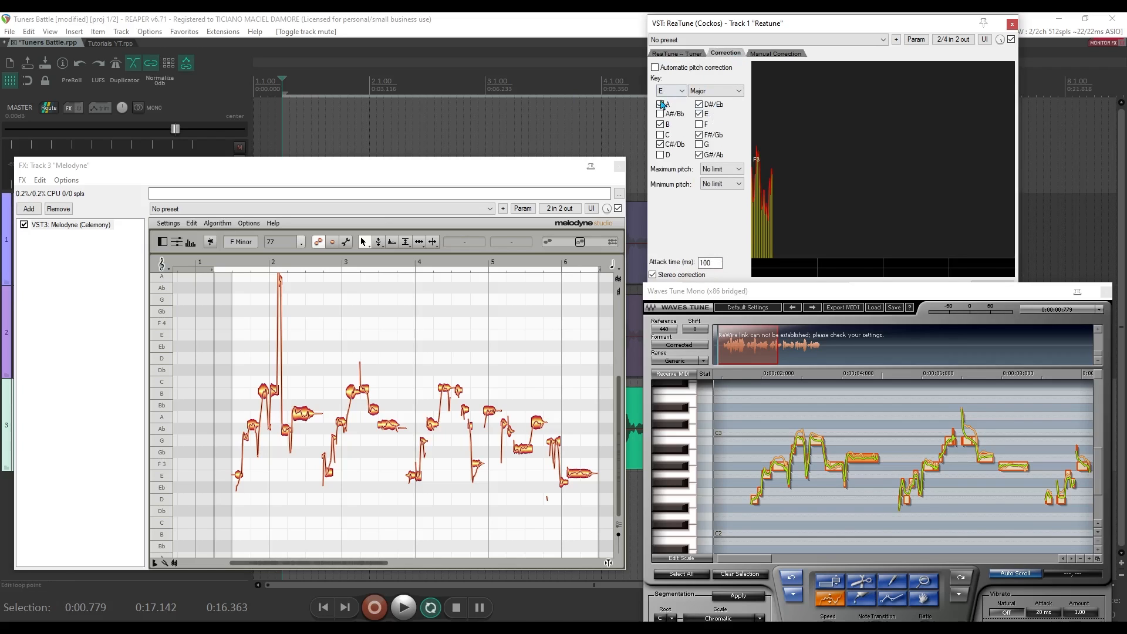
left_click(778, 54)
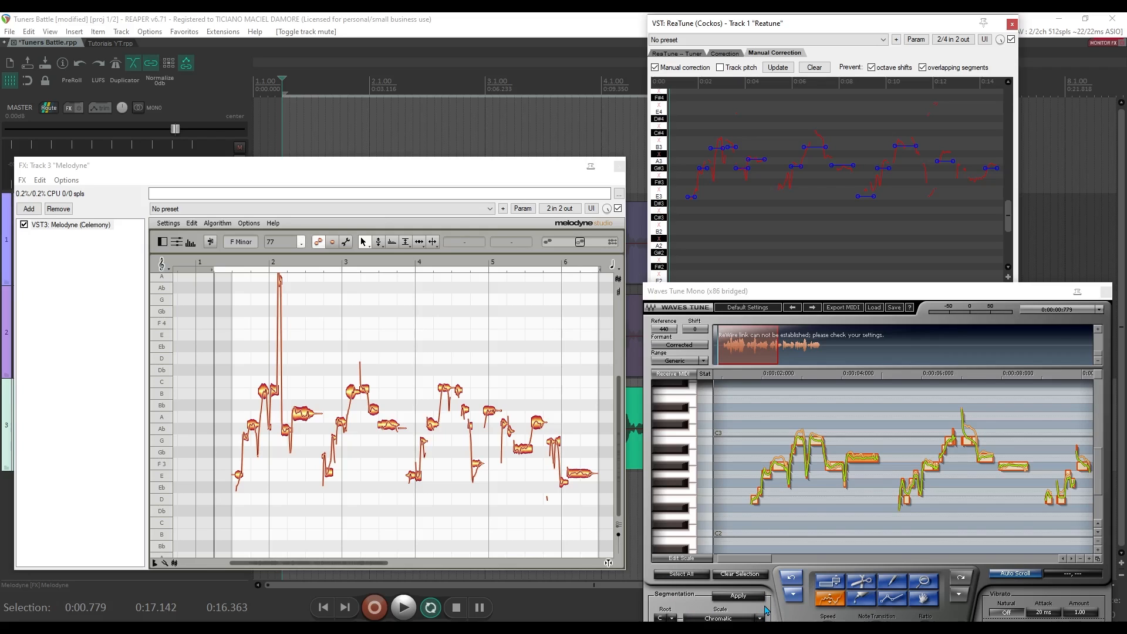
- Examine the Pitch Center and Pitch Drift options of Melodyne's Correct Pitch macro, and cancel without applying them
left_click(425, 171)
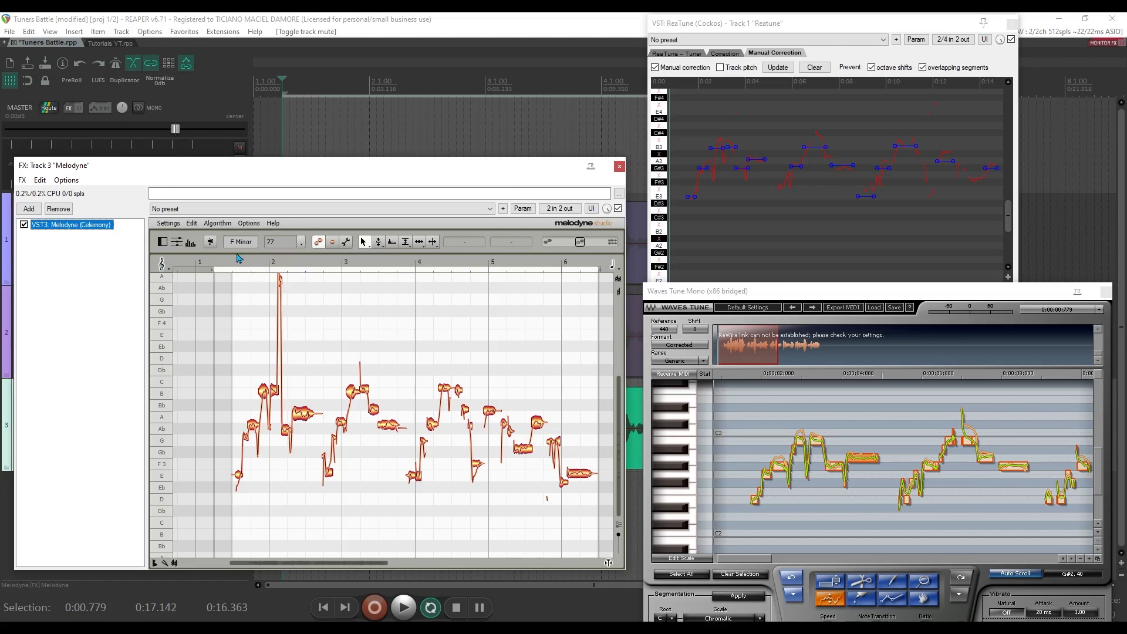
left_click(192, 224)
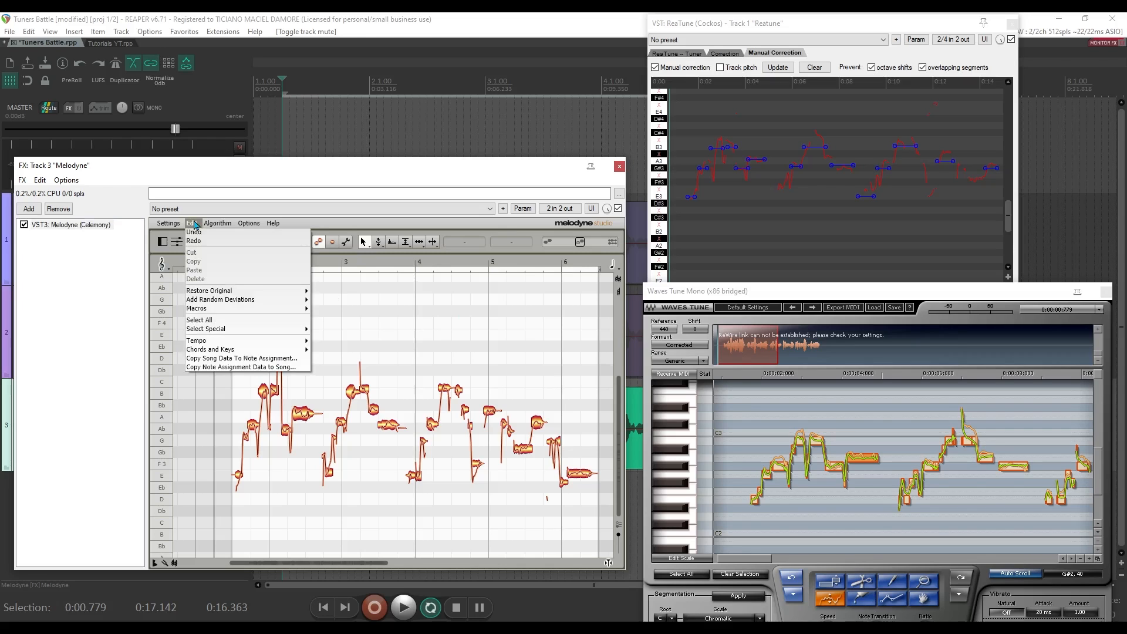
mouse_move(301, 309)
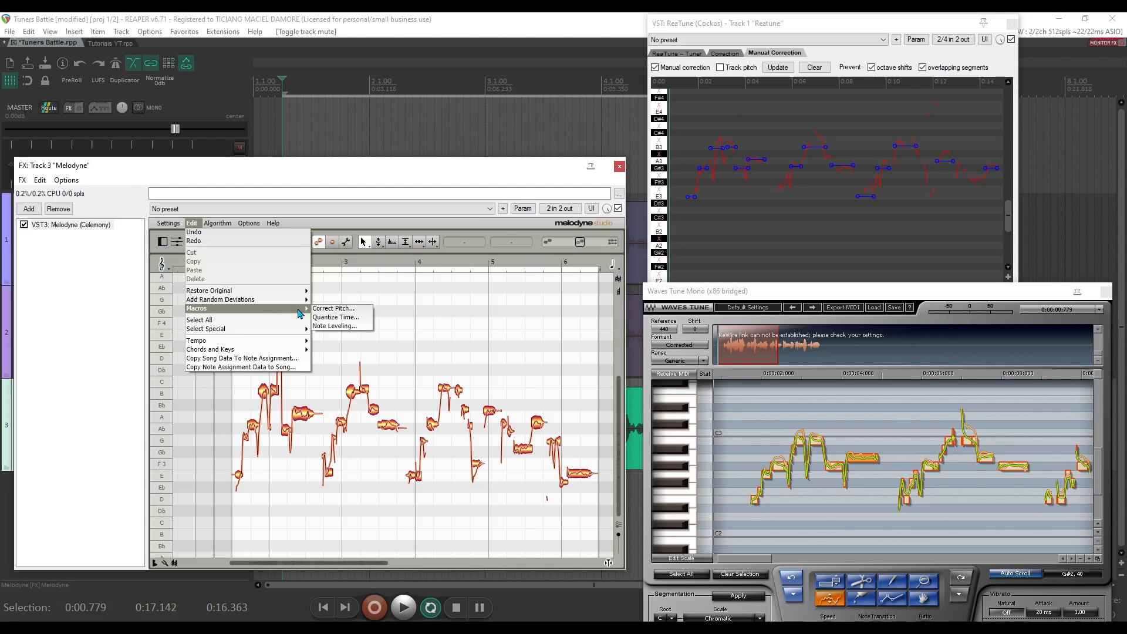
left_click(322, 313)
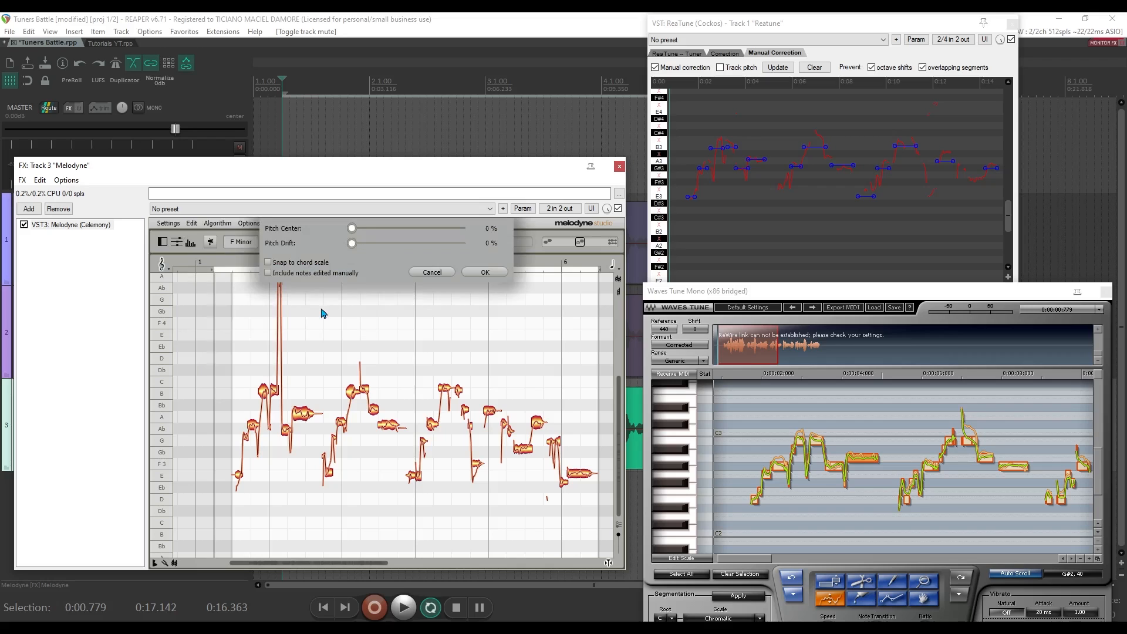
mouse_move(350, 229)
left_mouse_down()
mouse_move(449, 249)
mouse_move(331, 234)
left_mouse_up()
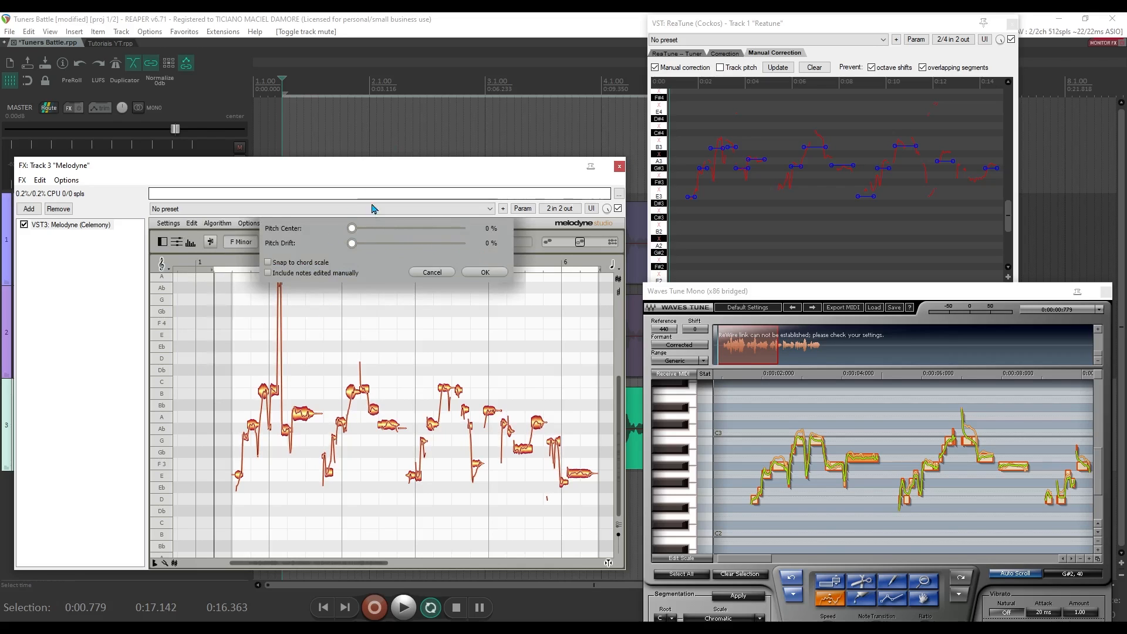
left_click(432, 272)
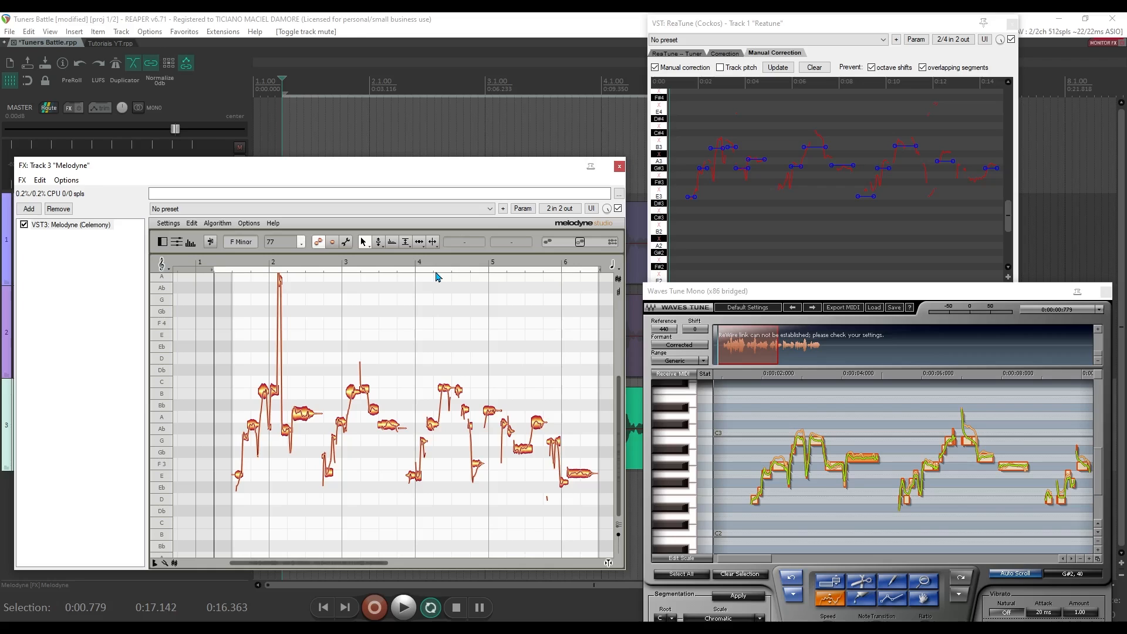